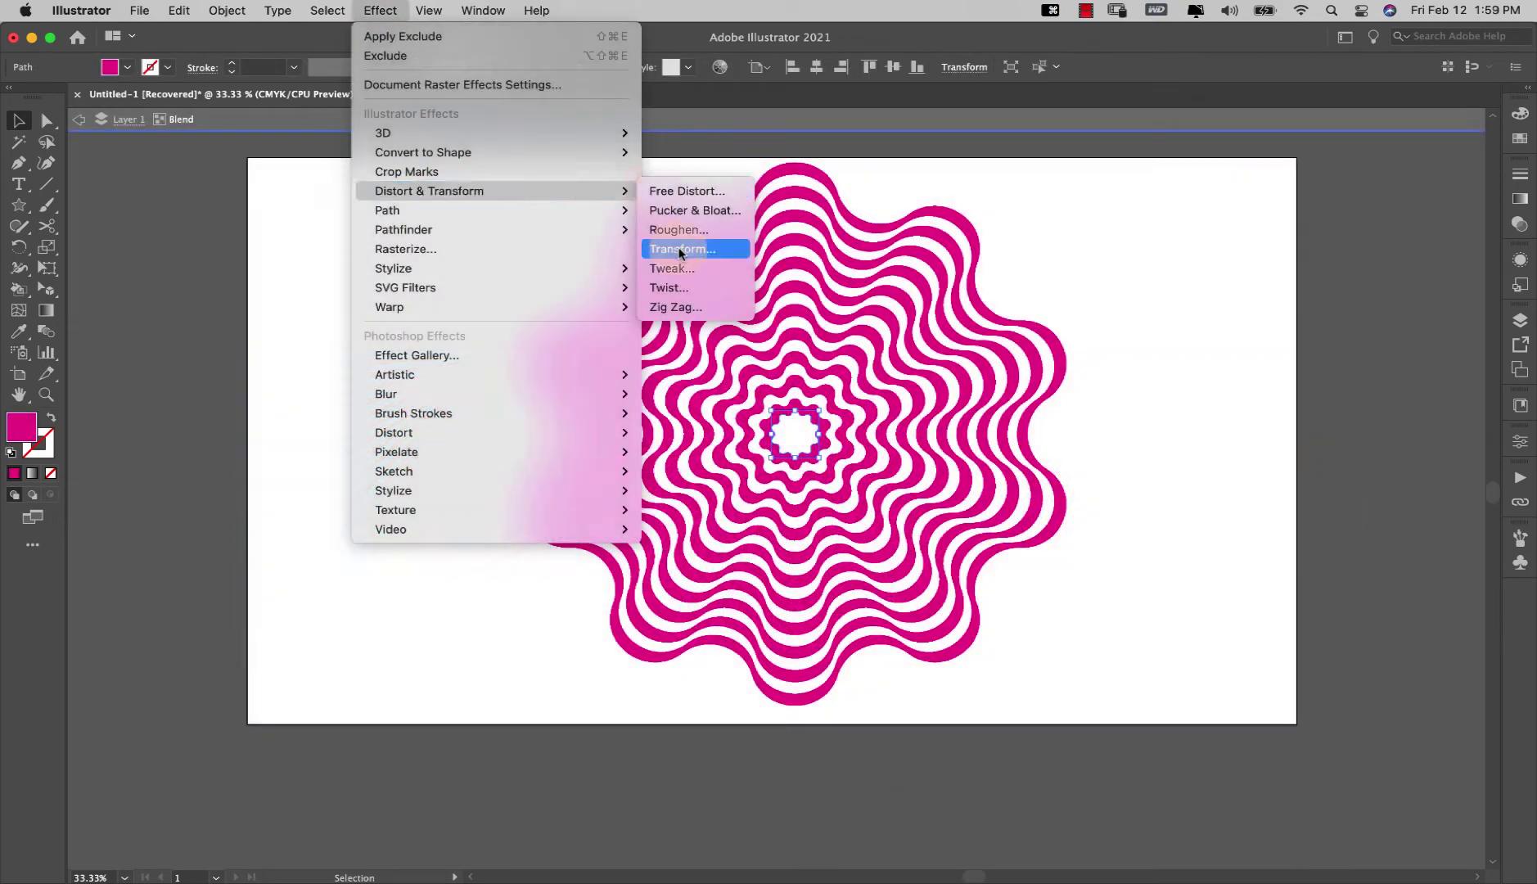
- Adjust the twist rotation angle and select the magenta striped blend
{"action": "left_click", "coordinate": [679, 249]}
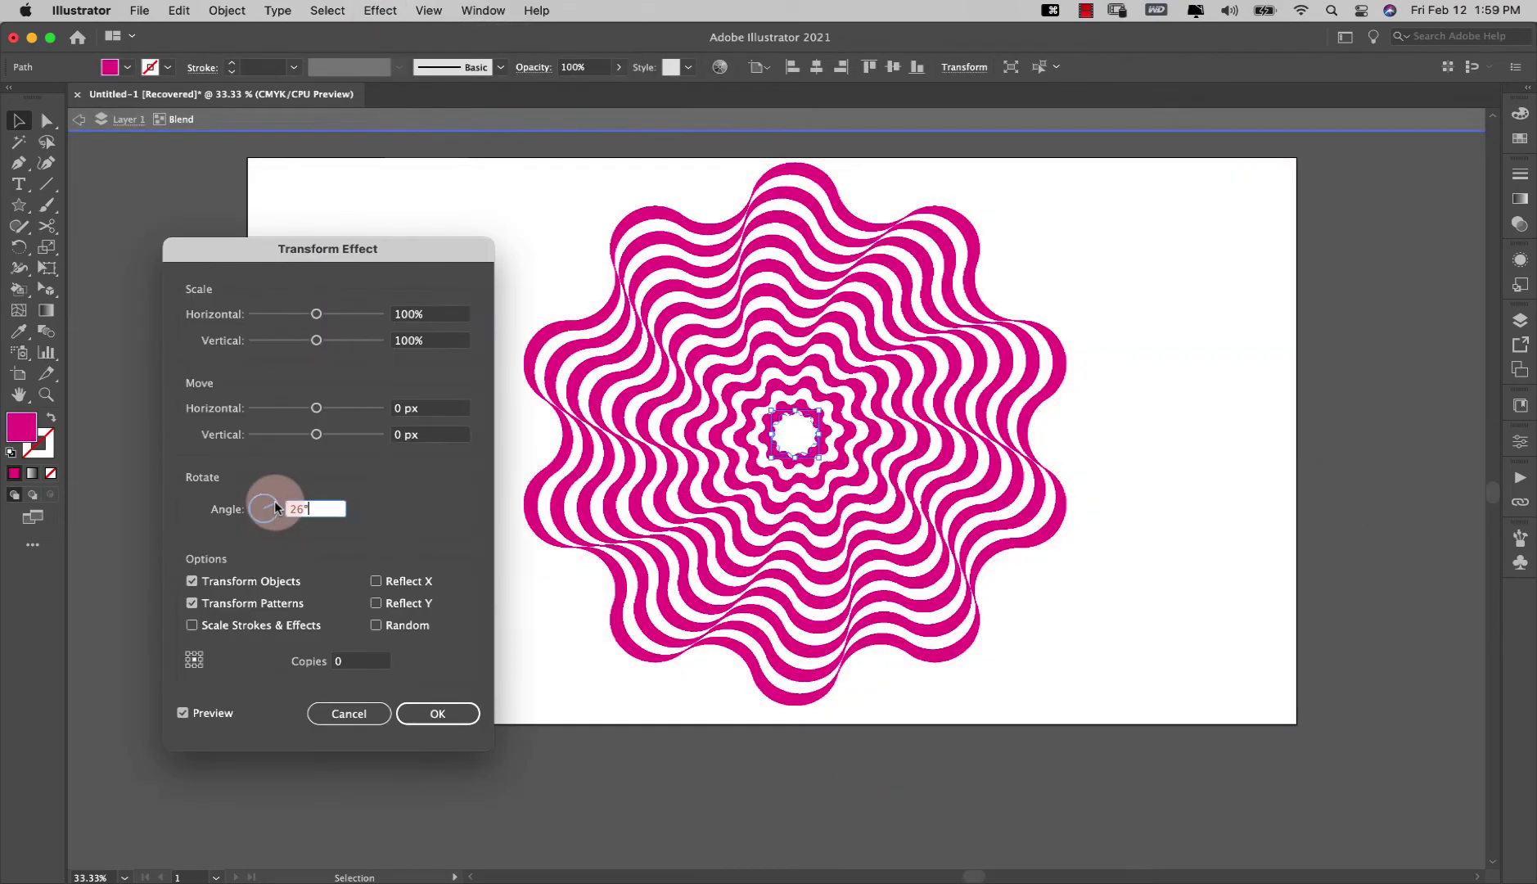
{"action": "mouse_move", "coordinate": [274, 501]}
{"action": "left_mouse_down"}
{"action": "mouse_move", "coordinate": [253, 509]}
{"action": "mouse_move", "coordinate": [278, 509]}
{"action": "left_mouse_up"}
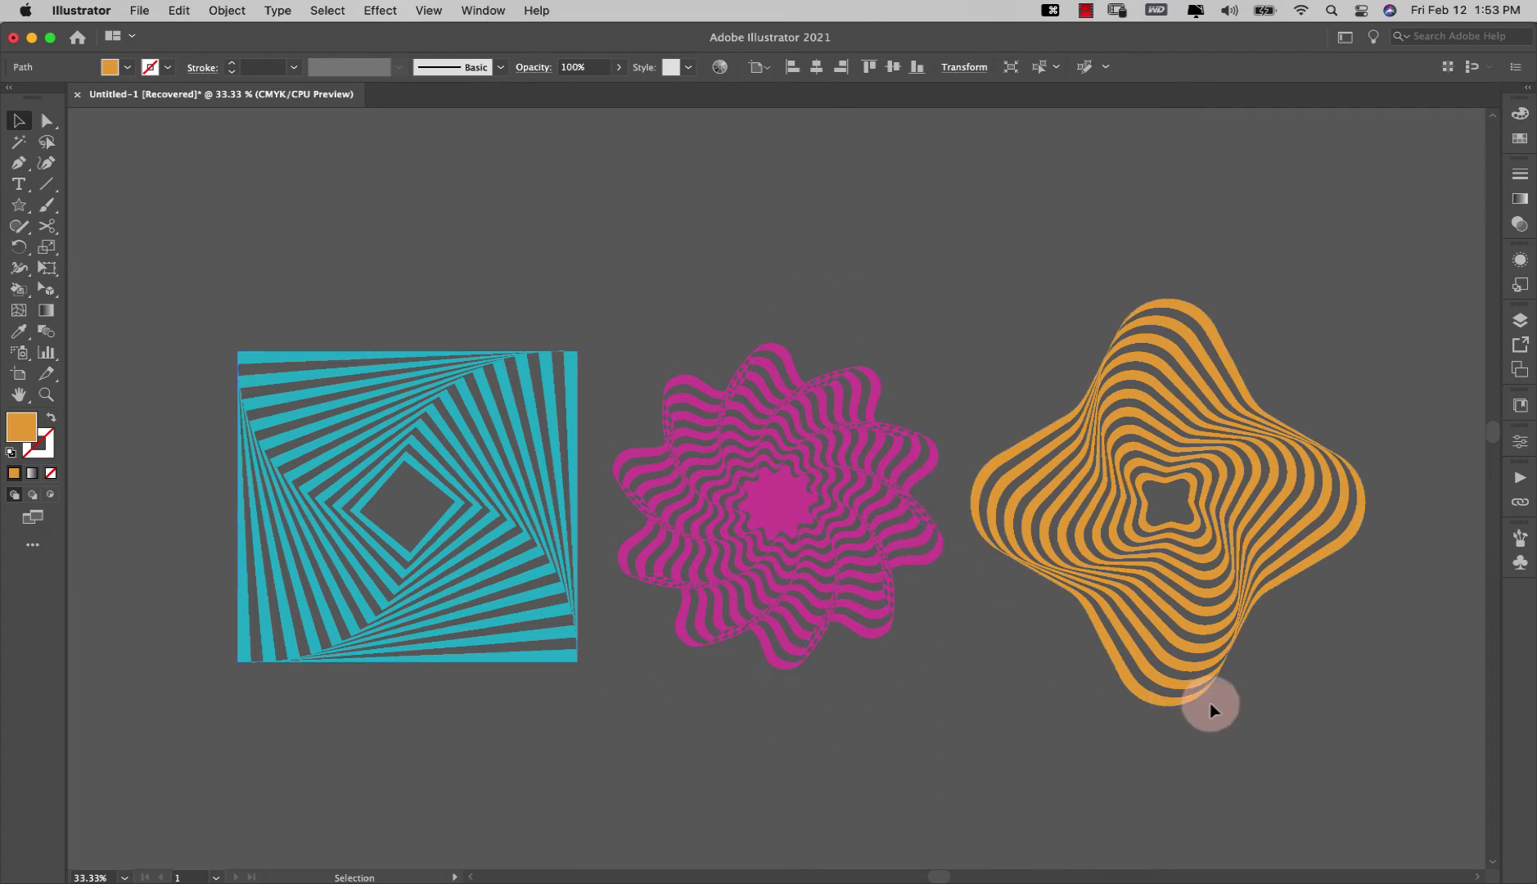
{"action": "left_click", "coordinate": [788, 505]}
- Deselect the blend and scroll over to an empty artboard
{"action": "scroll", "coordinate": [862, 729], "scroll_direction": "down", "scroll_amount": 5}
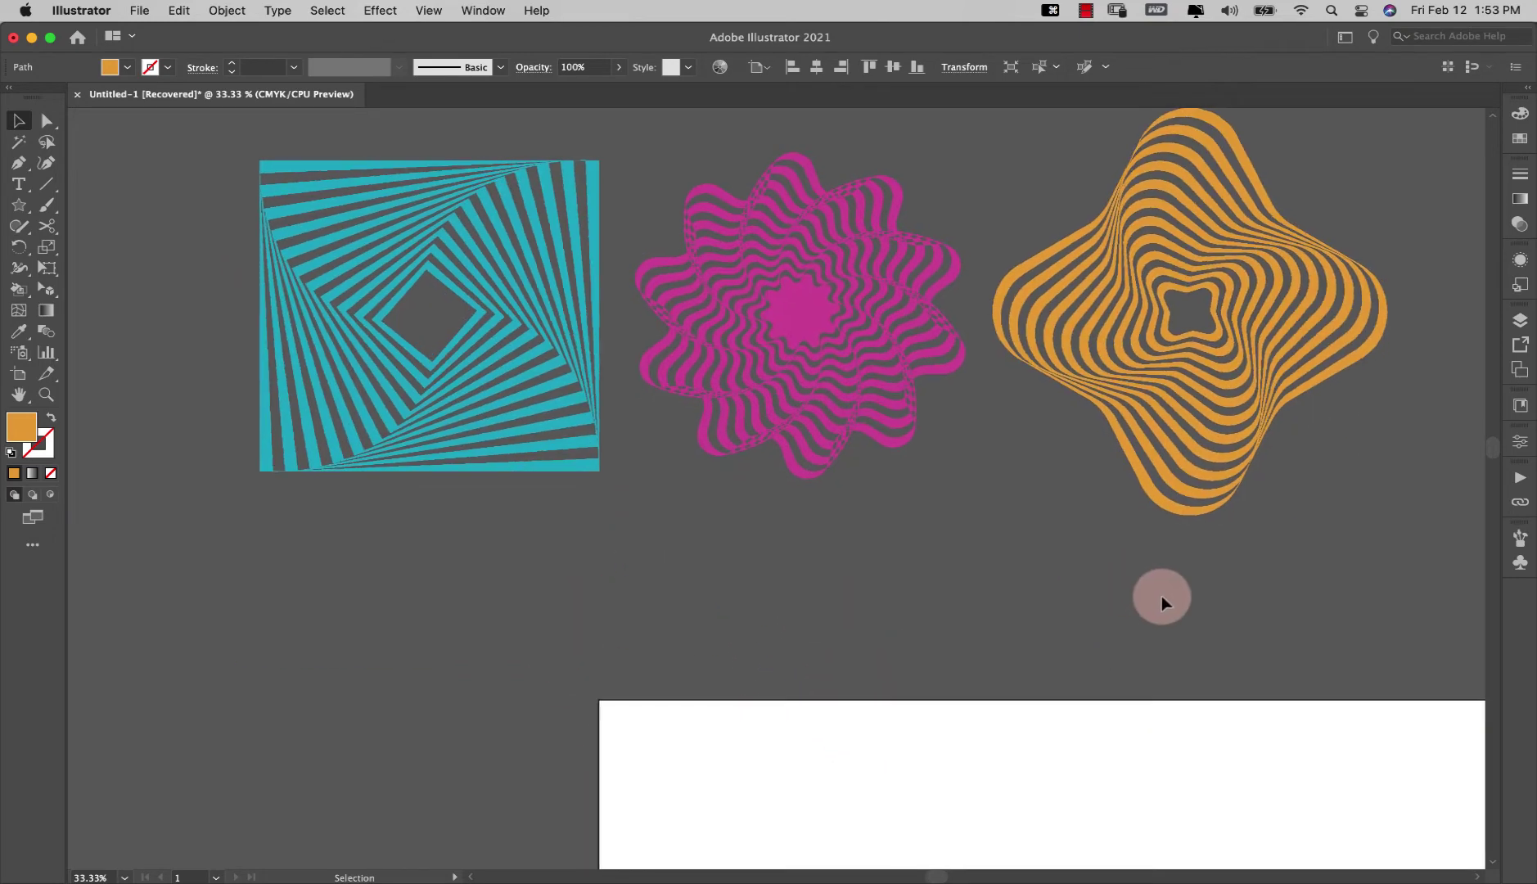
{"action": "scroll", "coordinate": [1162, 596], "scroll_direction": "right", "scroll_amount": 5}
{"action": "scroll", "coordinate": [1161, 596], "scroll_direction": "up", "scroll_amount": 1}
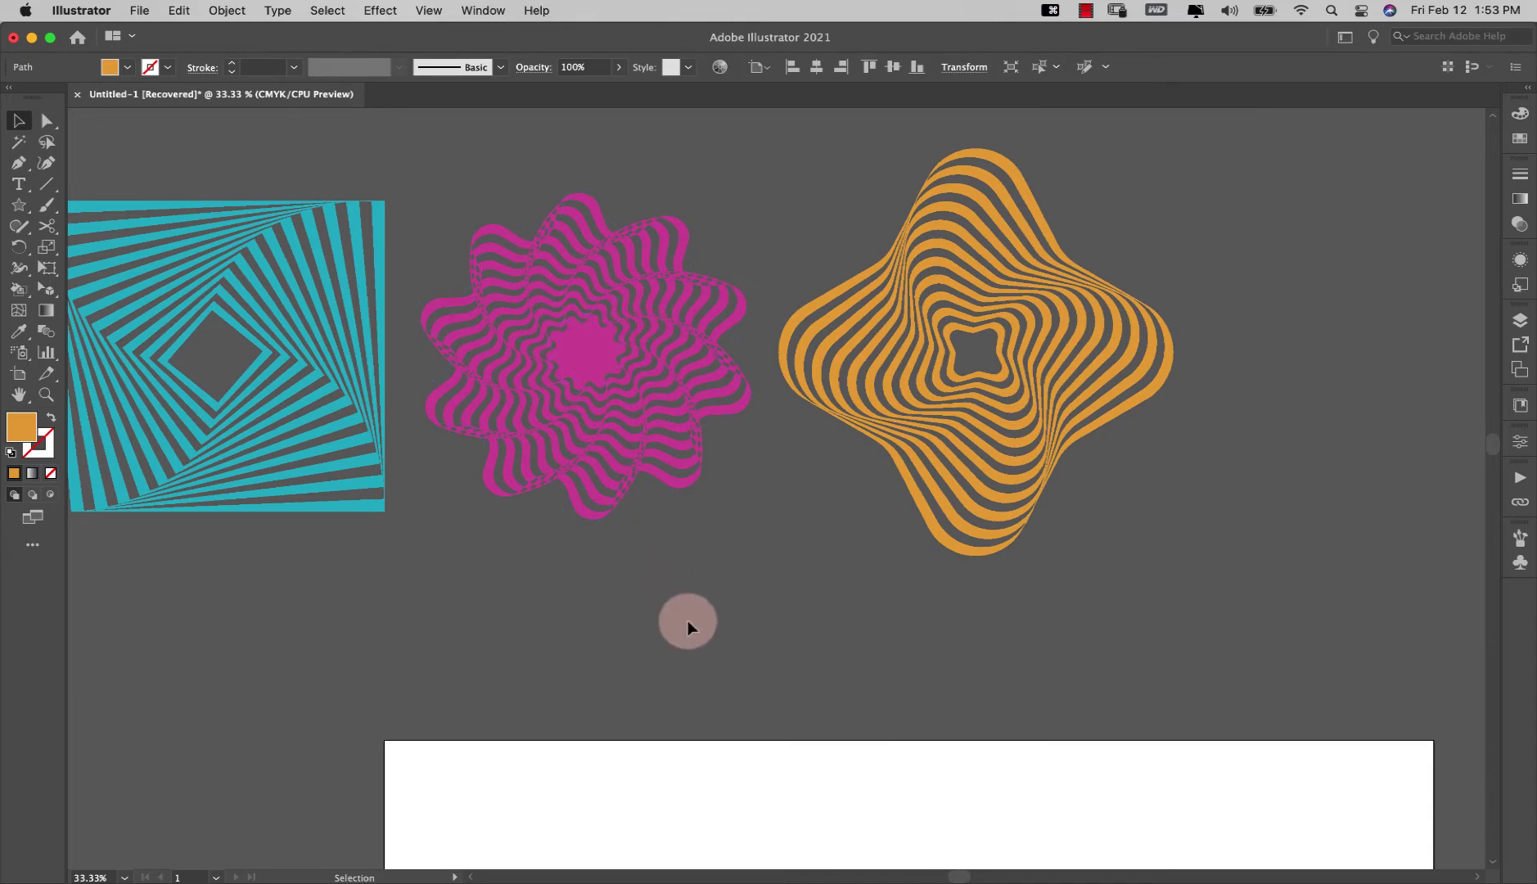
{"action": "left_click", "coordinate": [661, 650]}
{"action": "scroll", "coordinate": [662, 651], "scroll_direction": "down", "scroll_amount": 6}
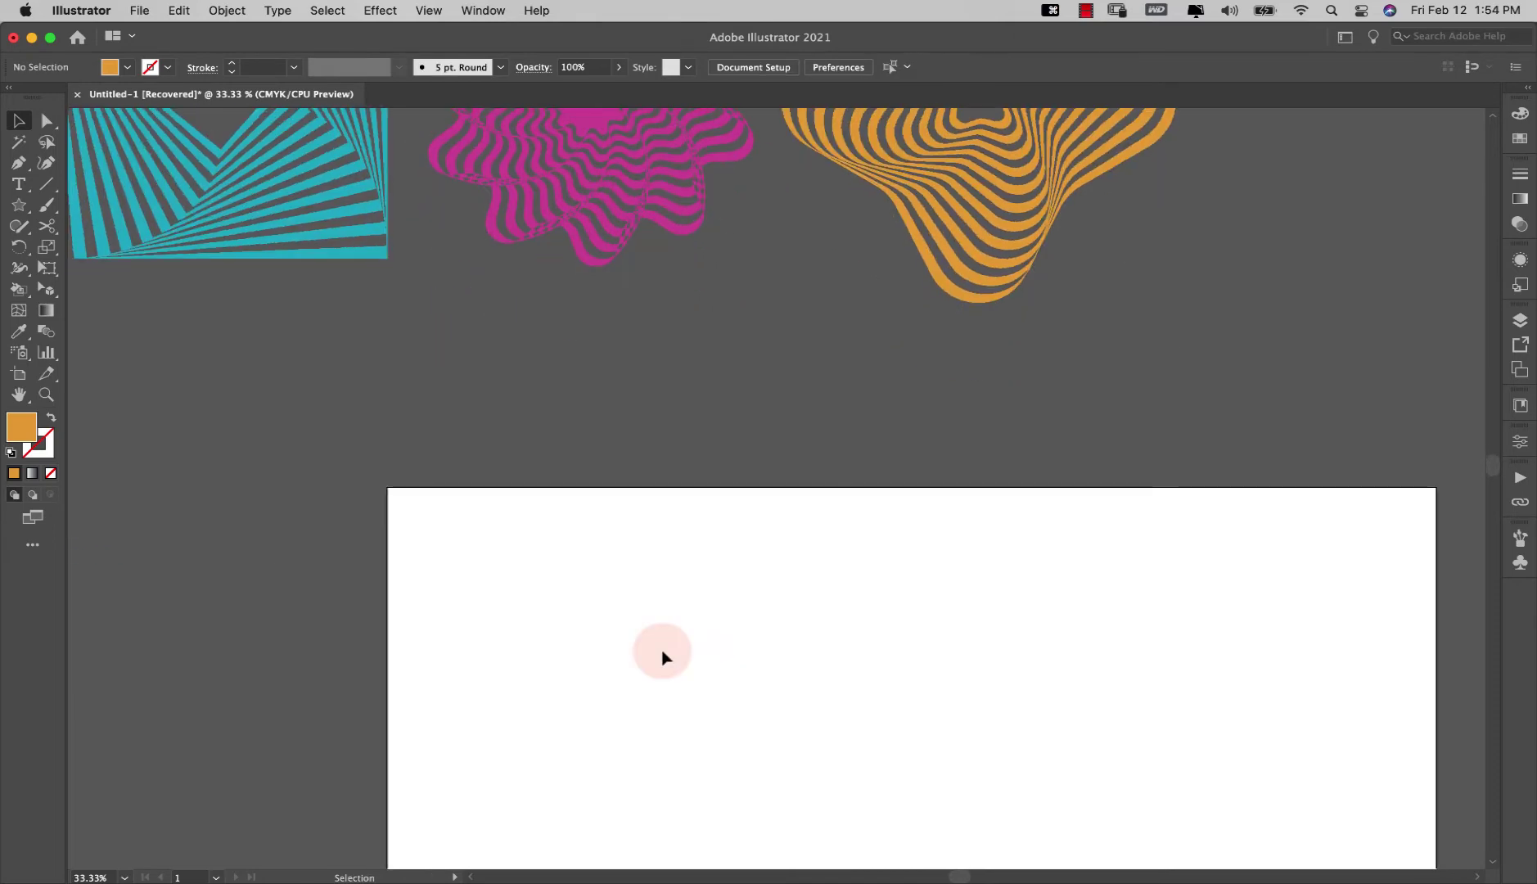
{"action": "scroll", "coordinate": [662, 650], "scroll_direction": "down", "scroll_amount": 8}
{"action": "scroll", "coordinate": [662, 650], "scroll_direction": "right", "scroll_amount": 3}
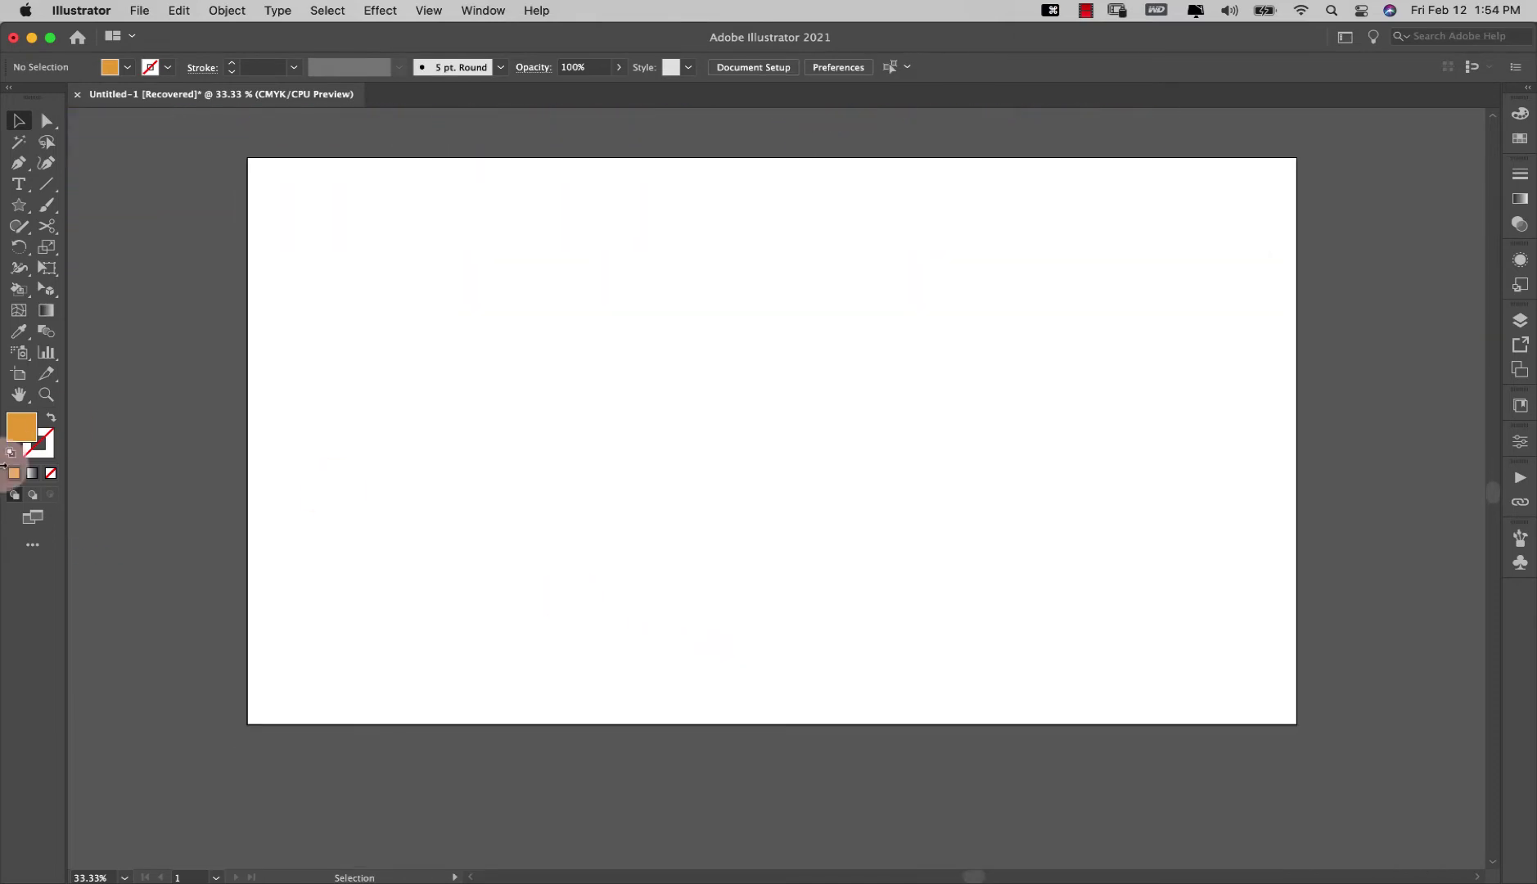
- Draw a 10-point star, radius 1 50 px and radius 2 25 px, at the artboard centre
{"action": "left_click", "coordinate": [18, 205]}
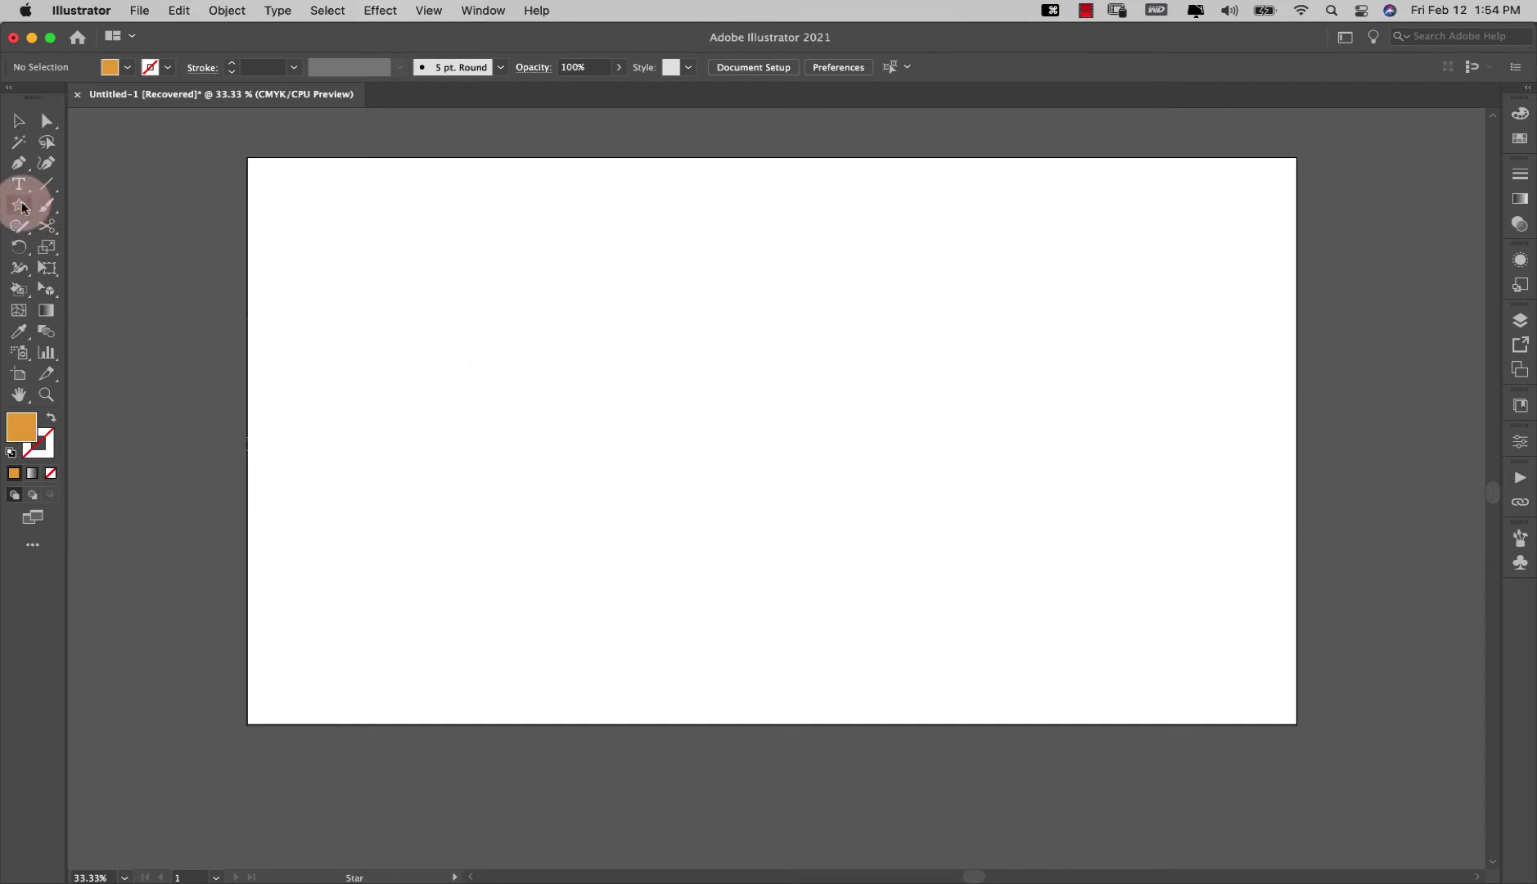
{"action": "left_click", "coordinate": [98, 206]}
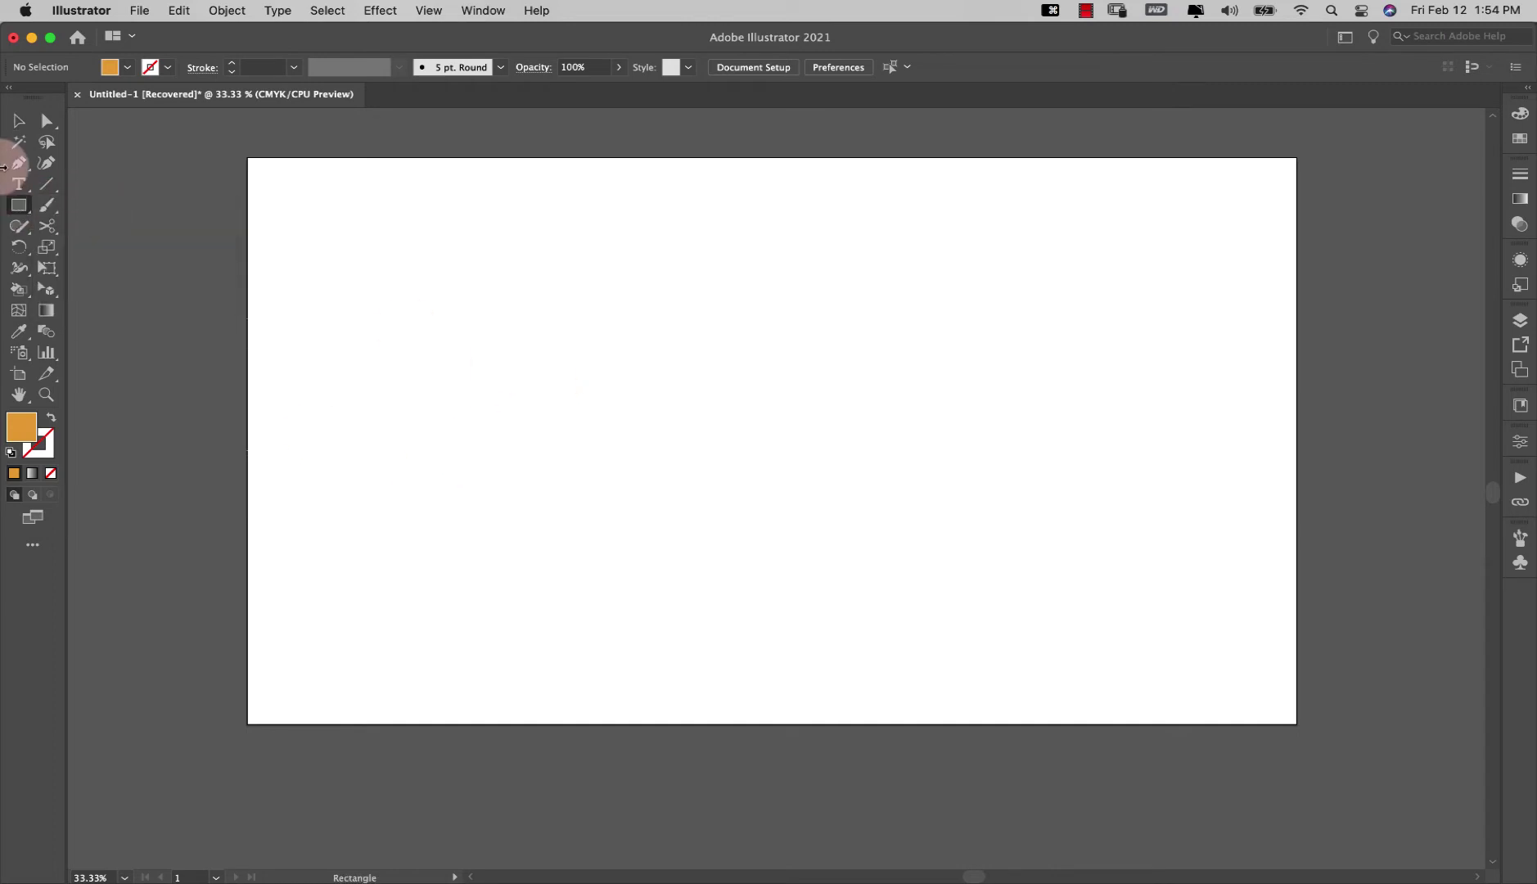
{"action": "left_click", "coordinate": [19, 205]}
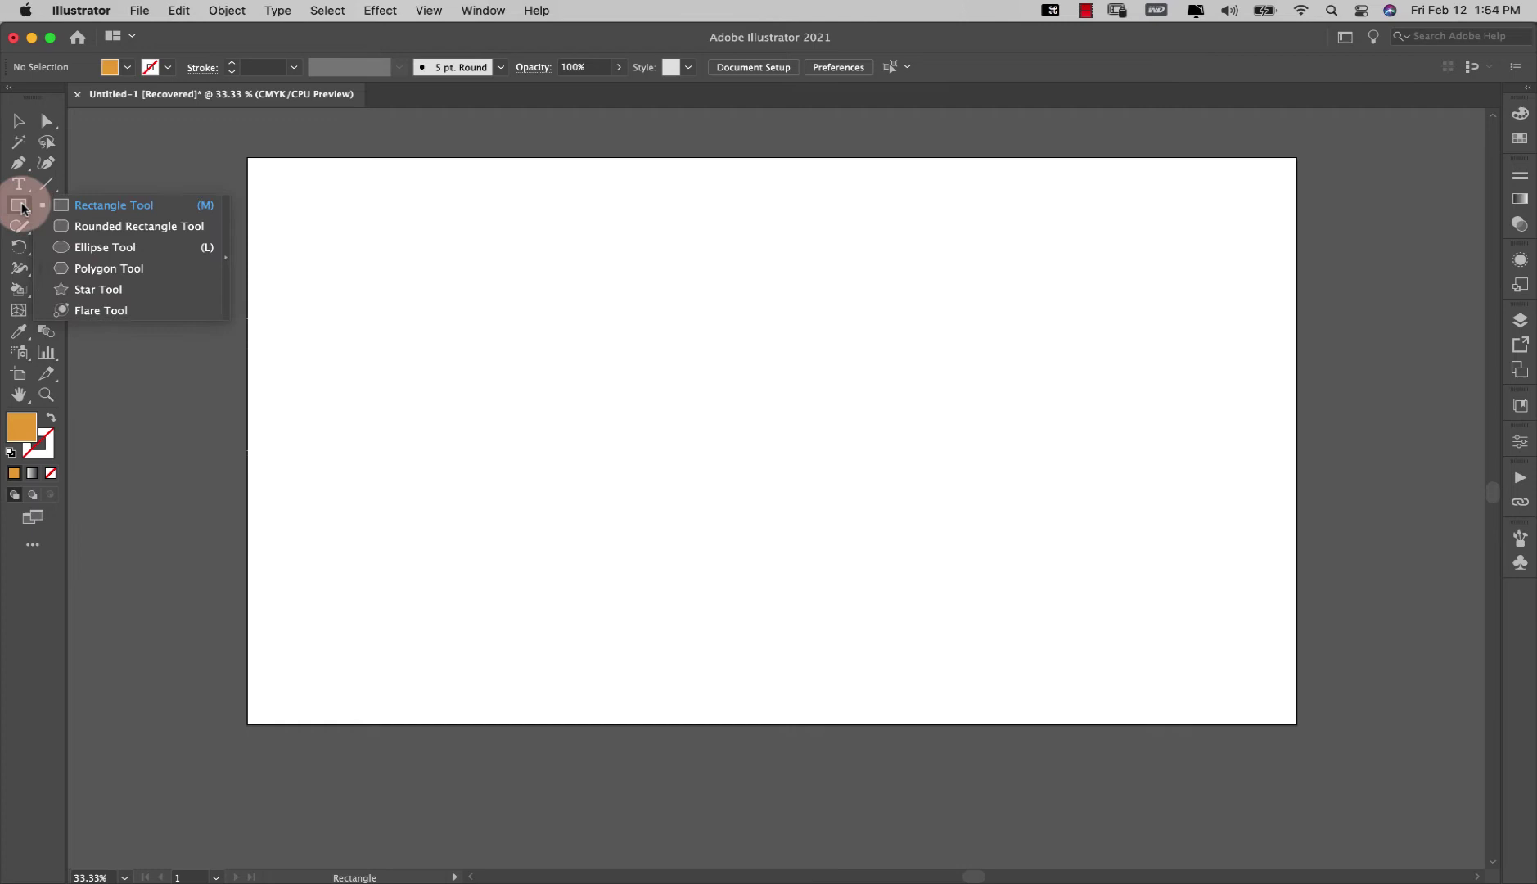
{"action": "left_click", "coordinate": [95, 289]}
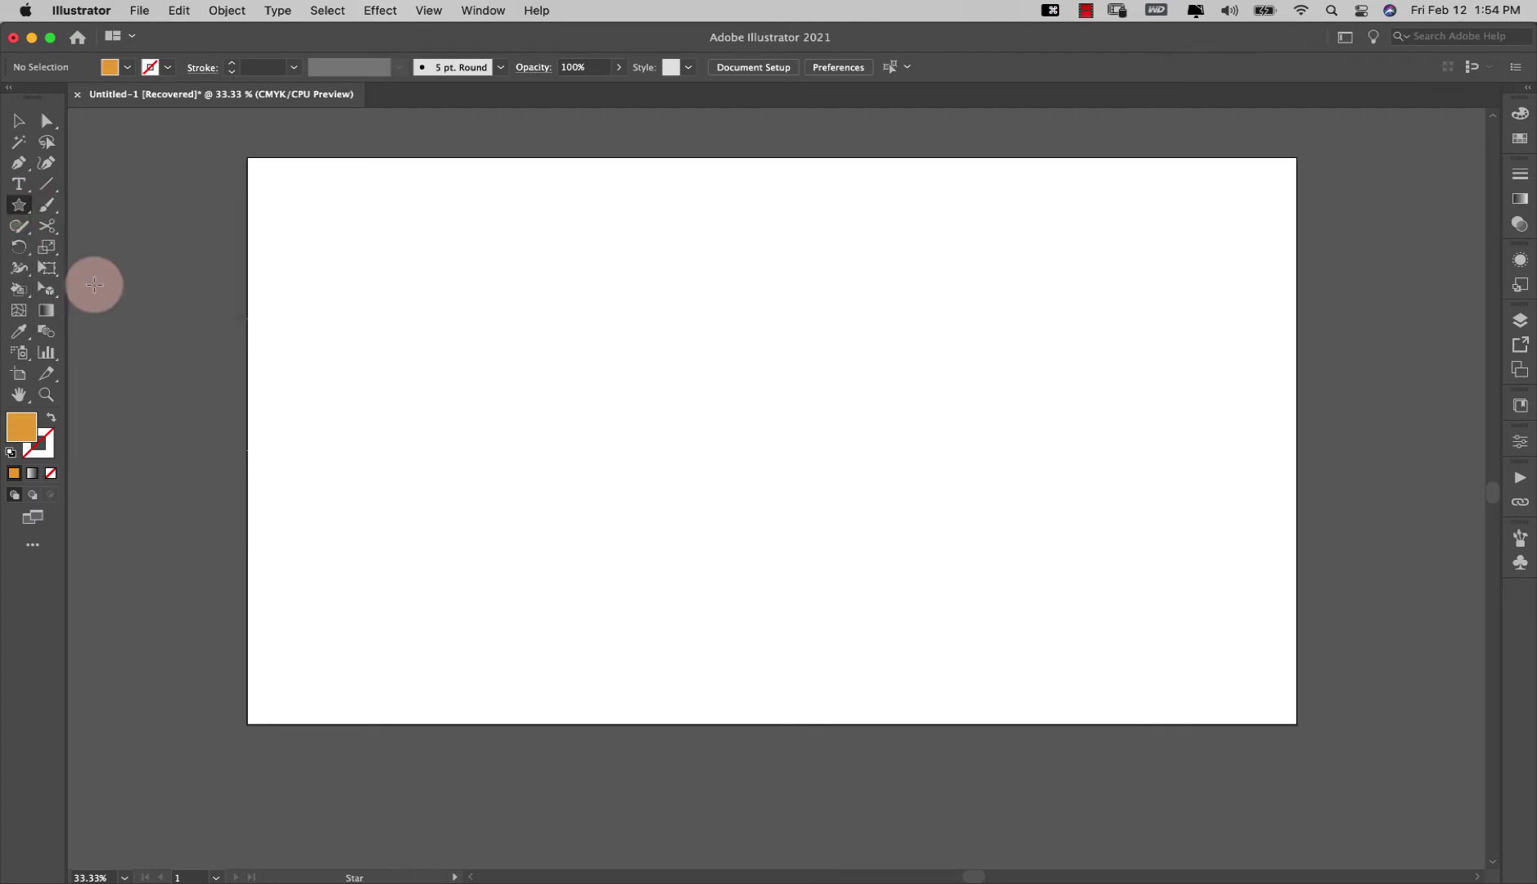
{"action": "left_click", "coordinate": [753, 403]}
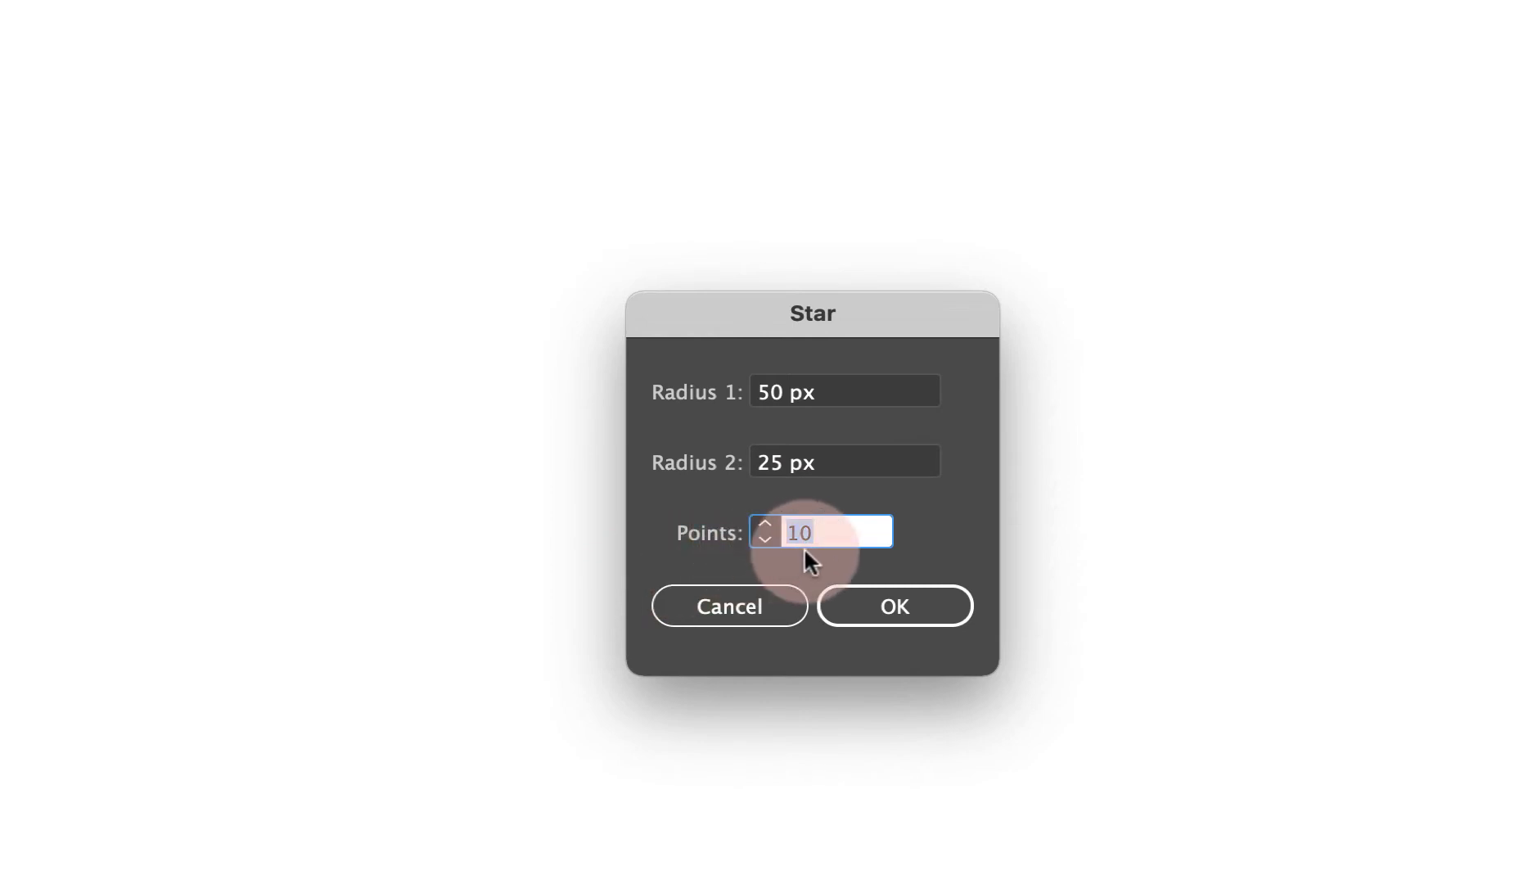
{"action": "left_click", "coordinate": [847, 618]}
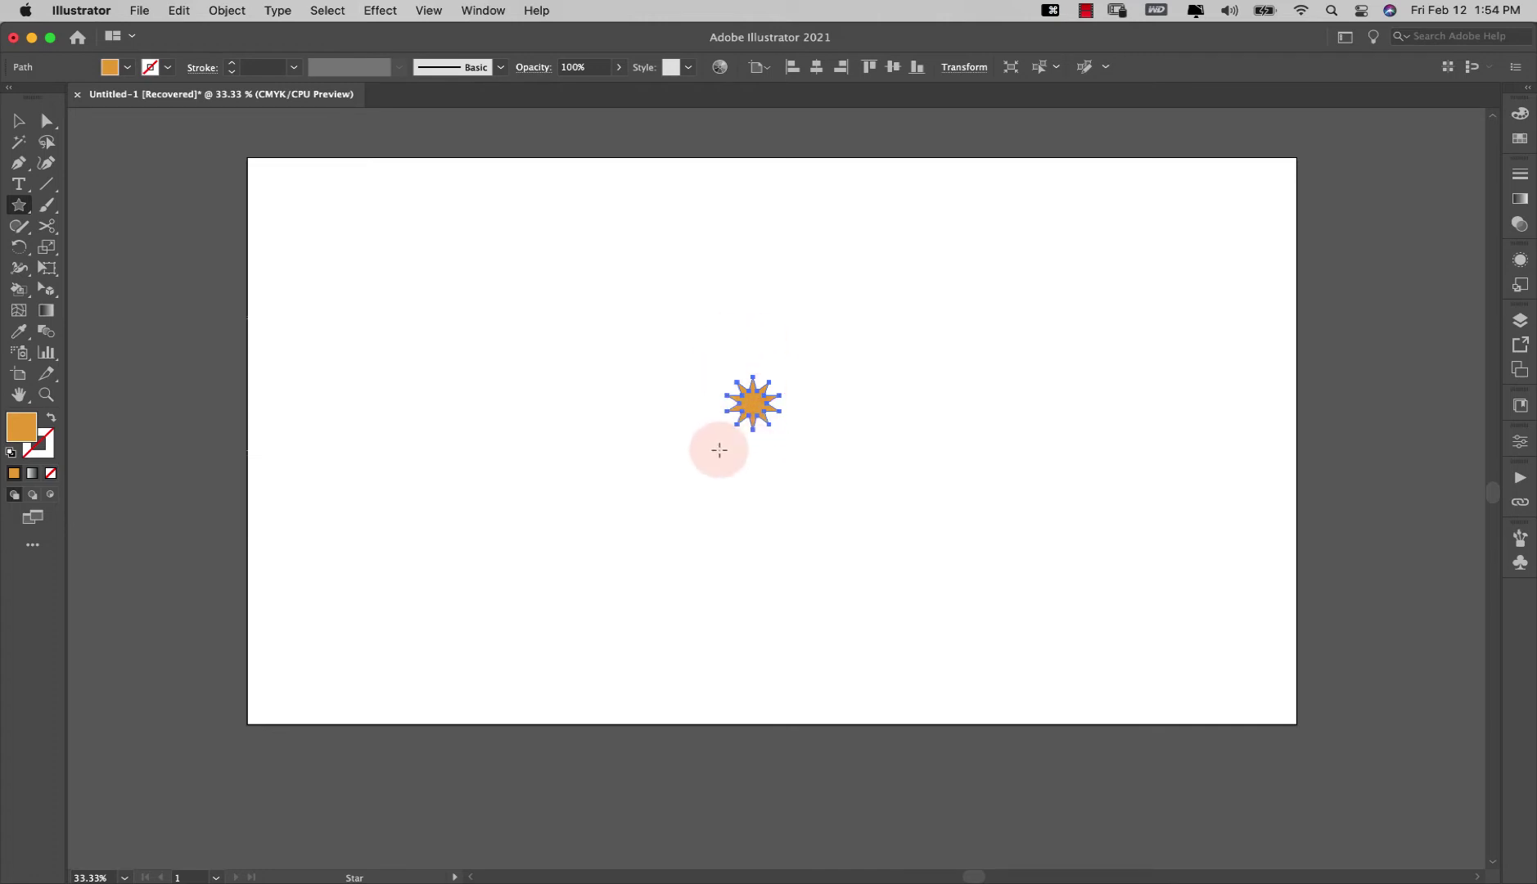
- Scale the star up to fill most of the artboard and reselect its points for corner editing
{"action": "key", "text": "v"}
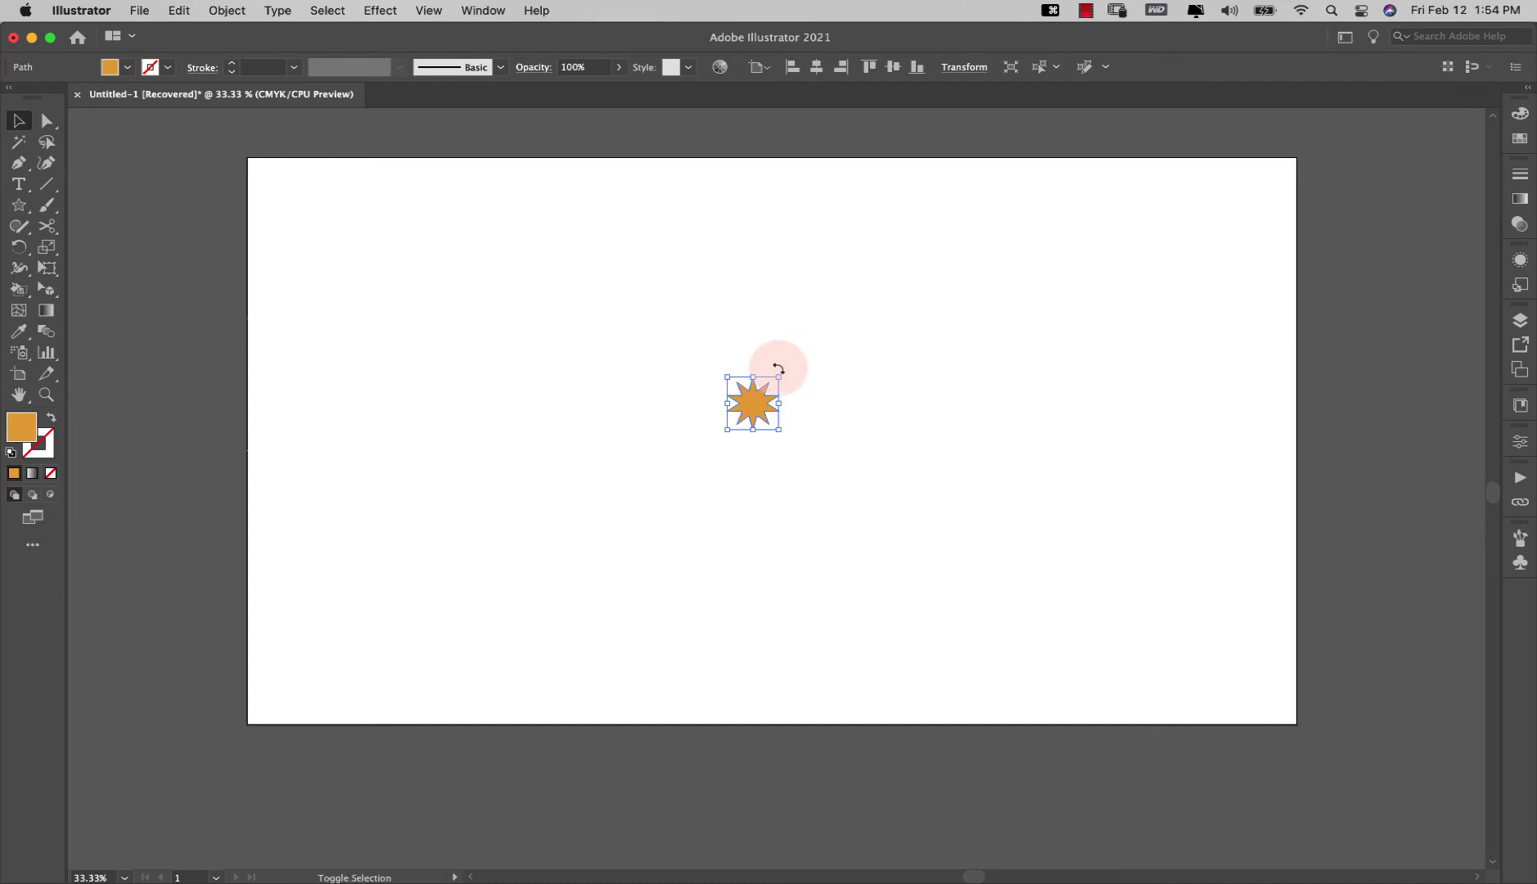
{"action": "left_click_drag", "start_coordinate": [780, 380], "coordinate": [803, 432]}
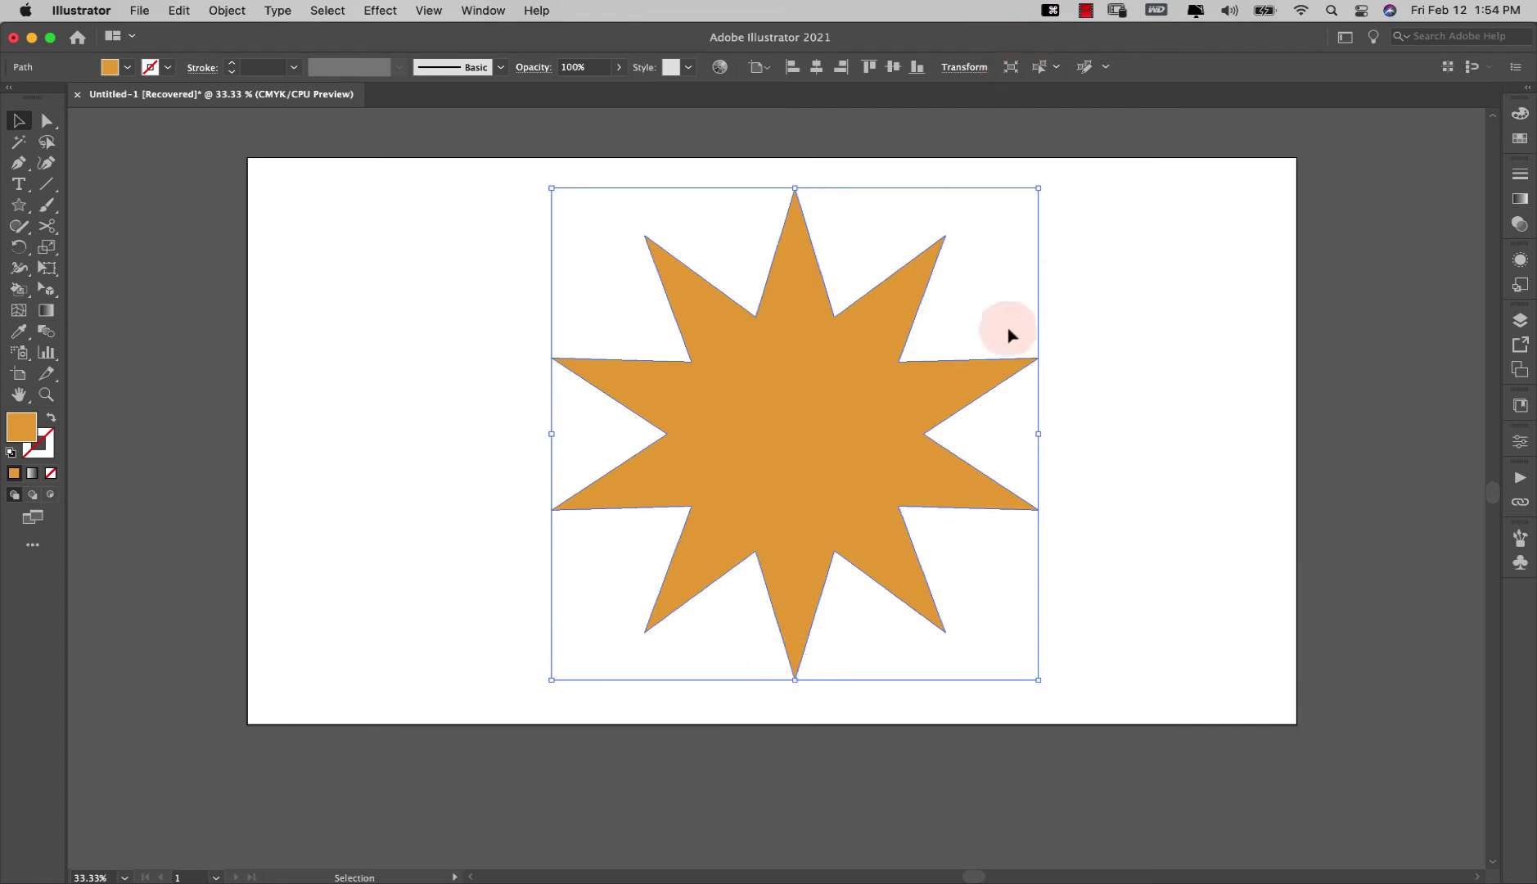
{"action": "left_click", "coordinate": [1052, 11]}
{"action": "left_click", "coordinate": [692, 586]}
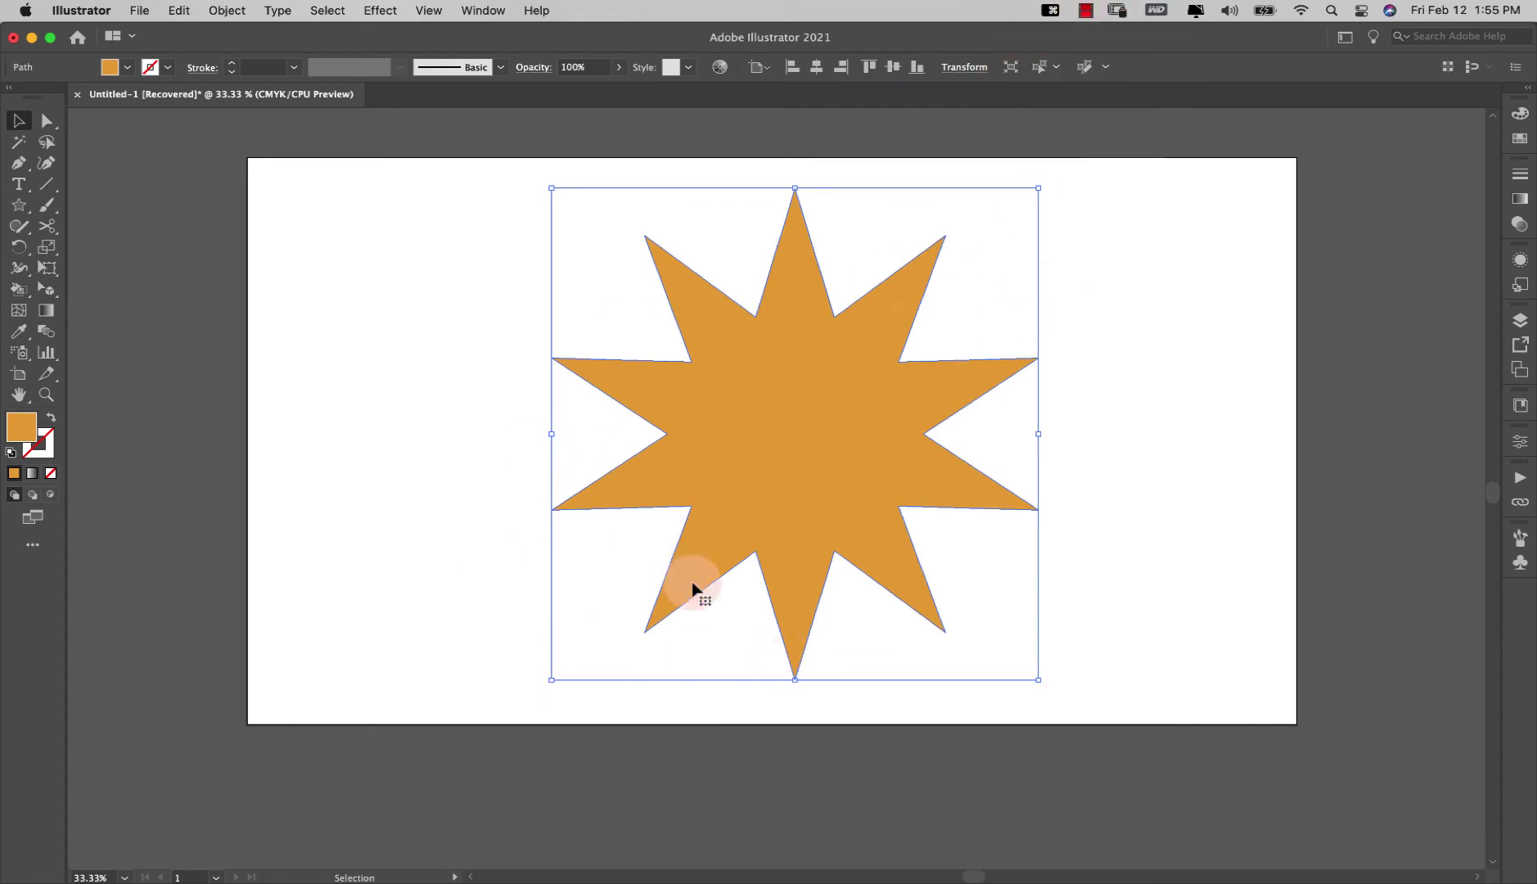
{"action": "left_click", "coordinate": [827, 404]}
{"action": "key", "text": "a"}
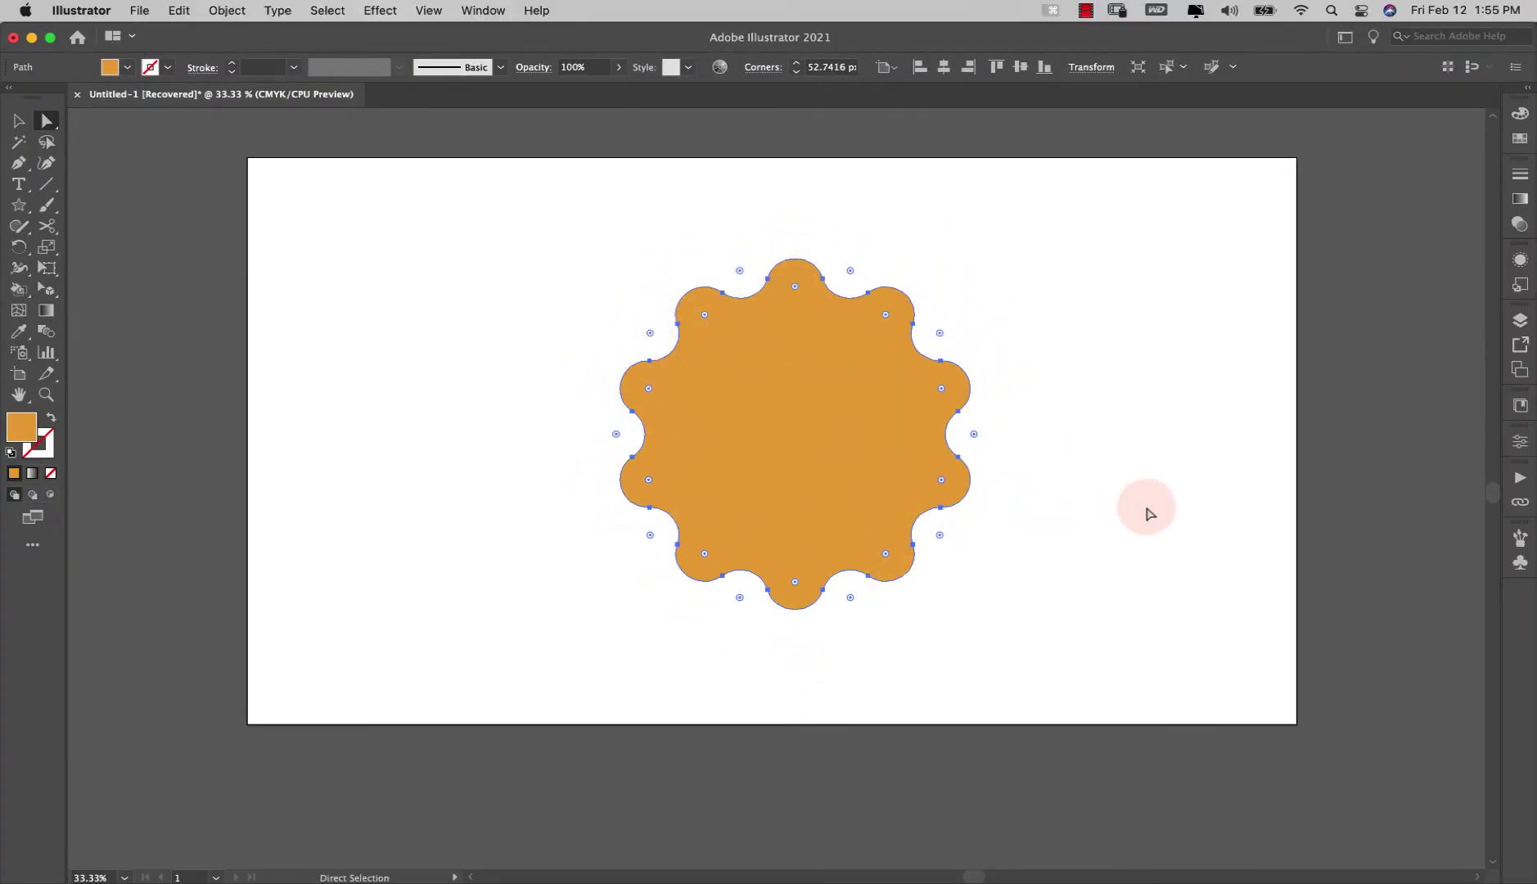
- Scale the wavy shape up to nearly the full artboard height
{"action": "left_click", "coordinate": [1149, 509]}
{"action": "left_click", "coordinate": [793, 481]}
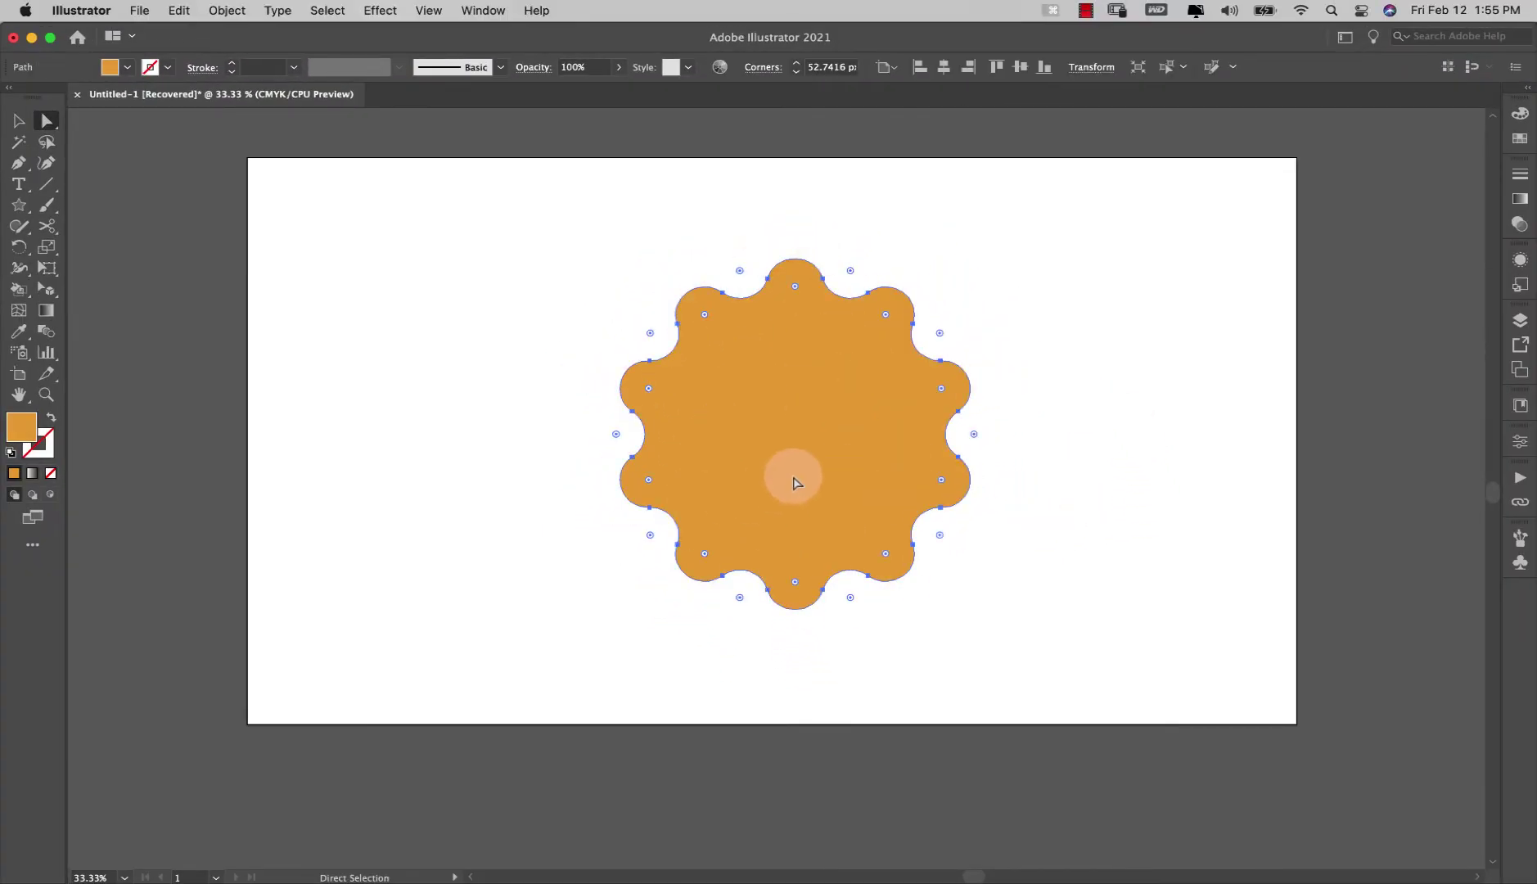
{"action": "key", "text": "v"}
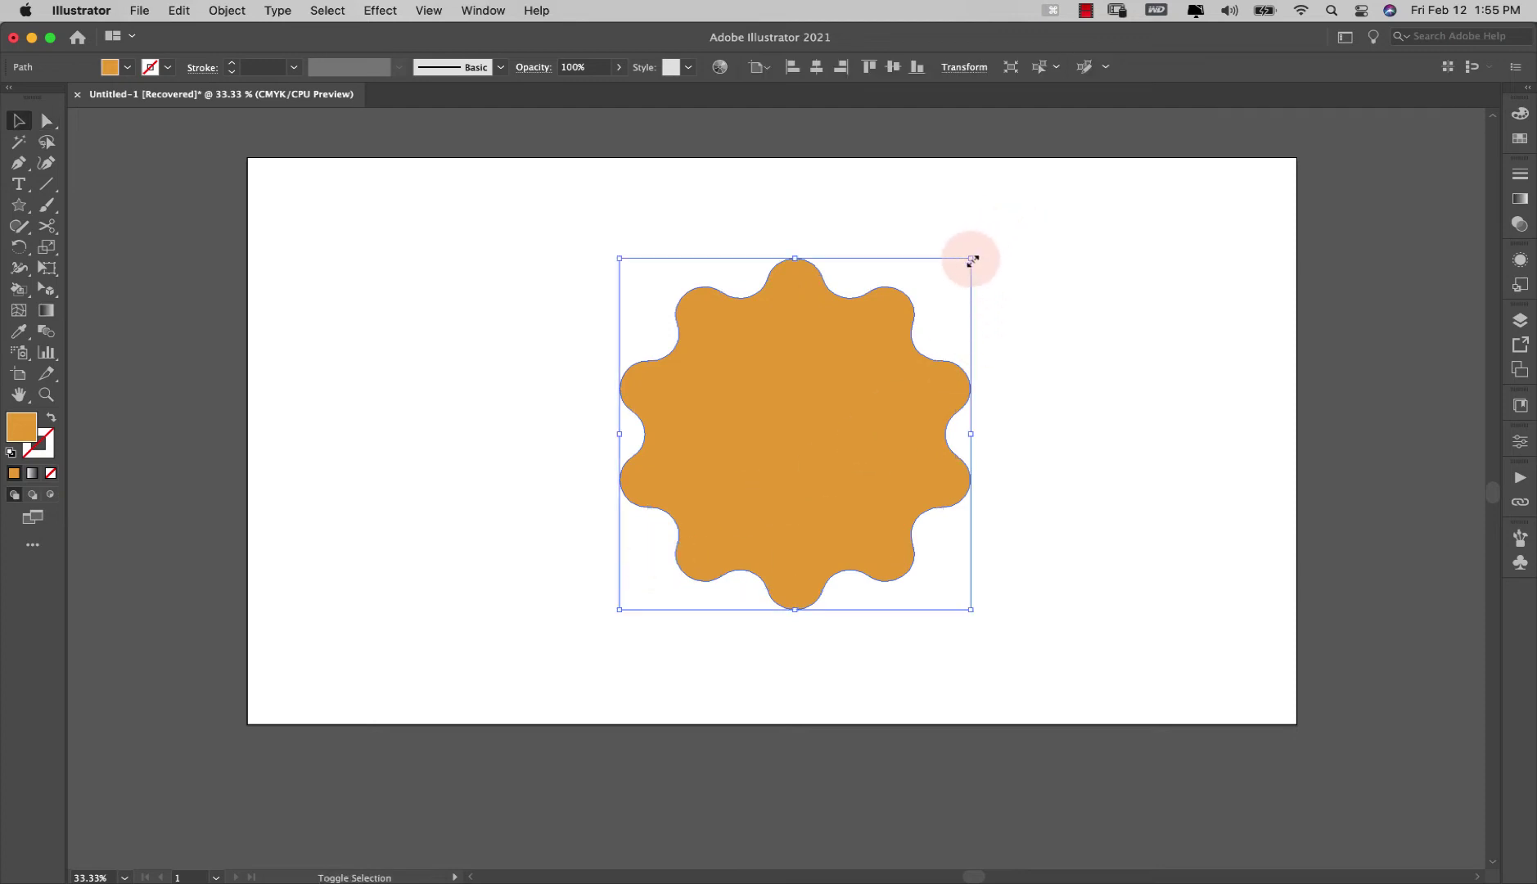
{"action": "left_click_drag", "start_coordinate": [972, 260], "coordinate": [1092, 164]}
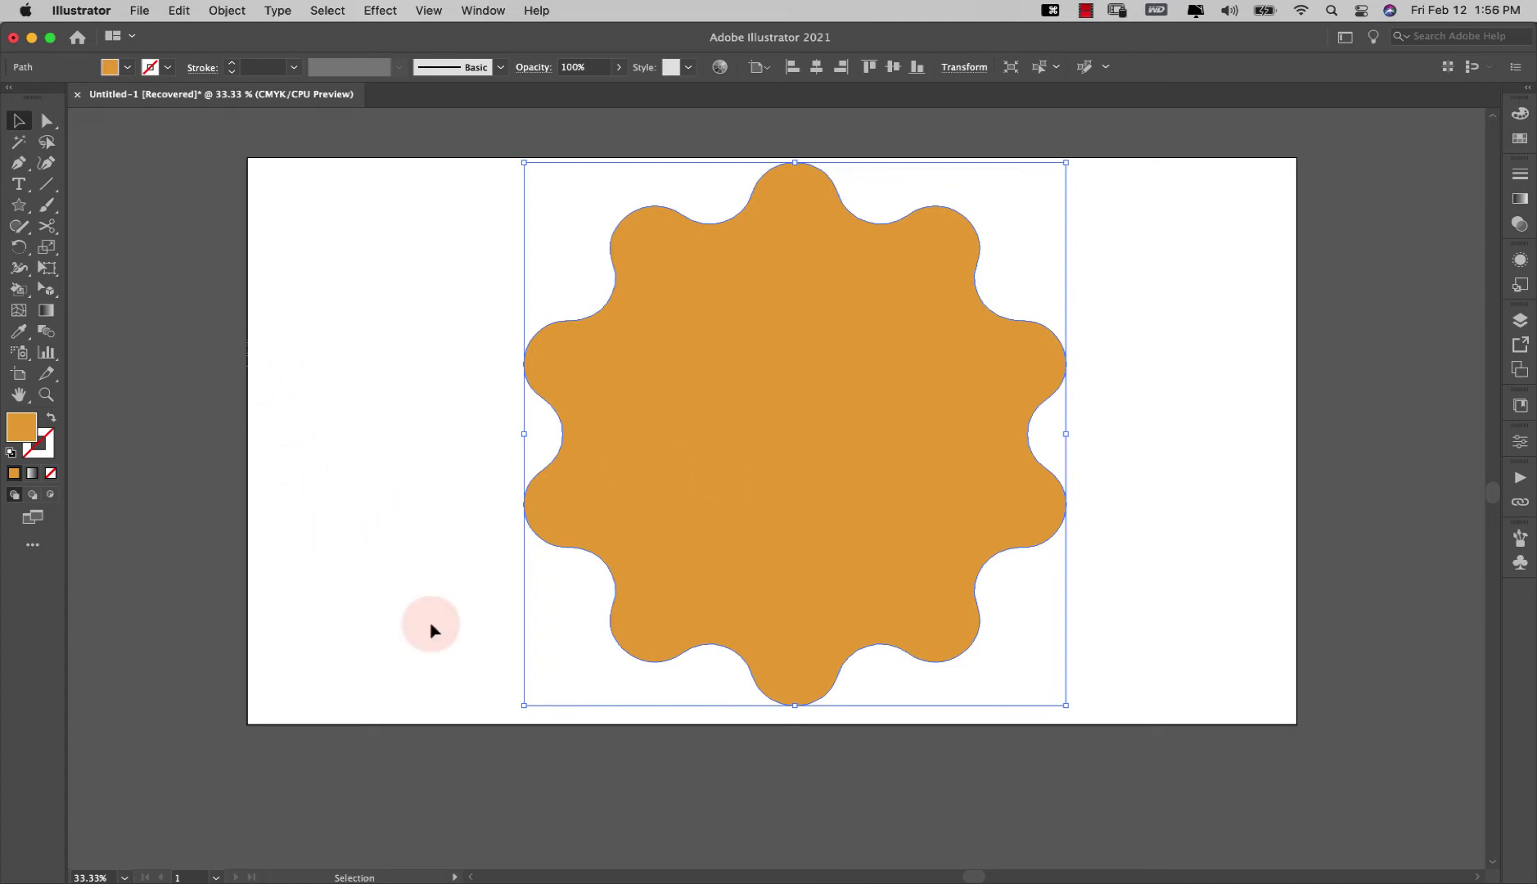
- Copy the shape and paste an identical copy in front, directly on top
{"action": "key", "text": "super+c"}
{"action": "key", "text": "a"}
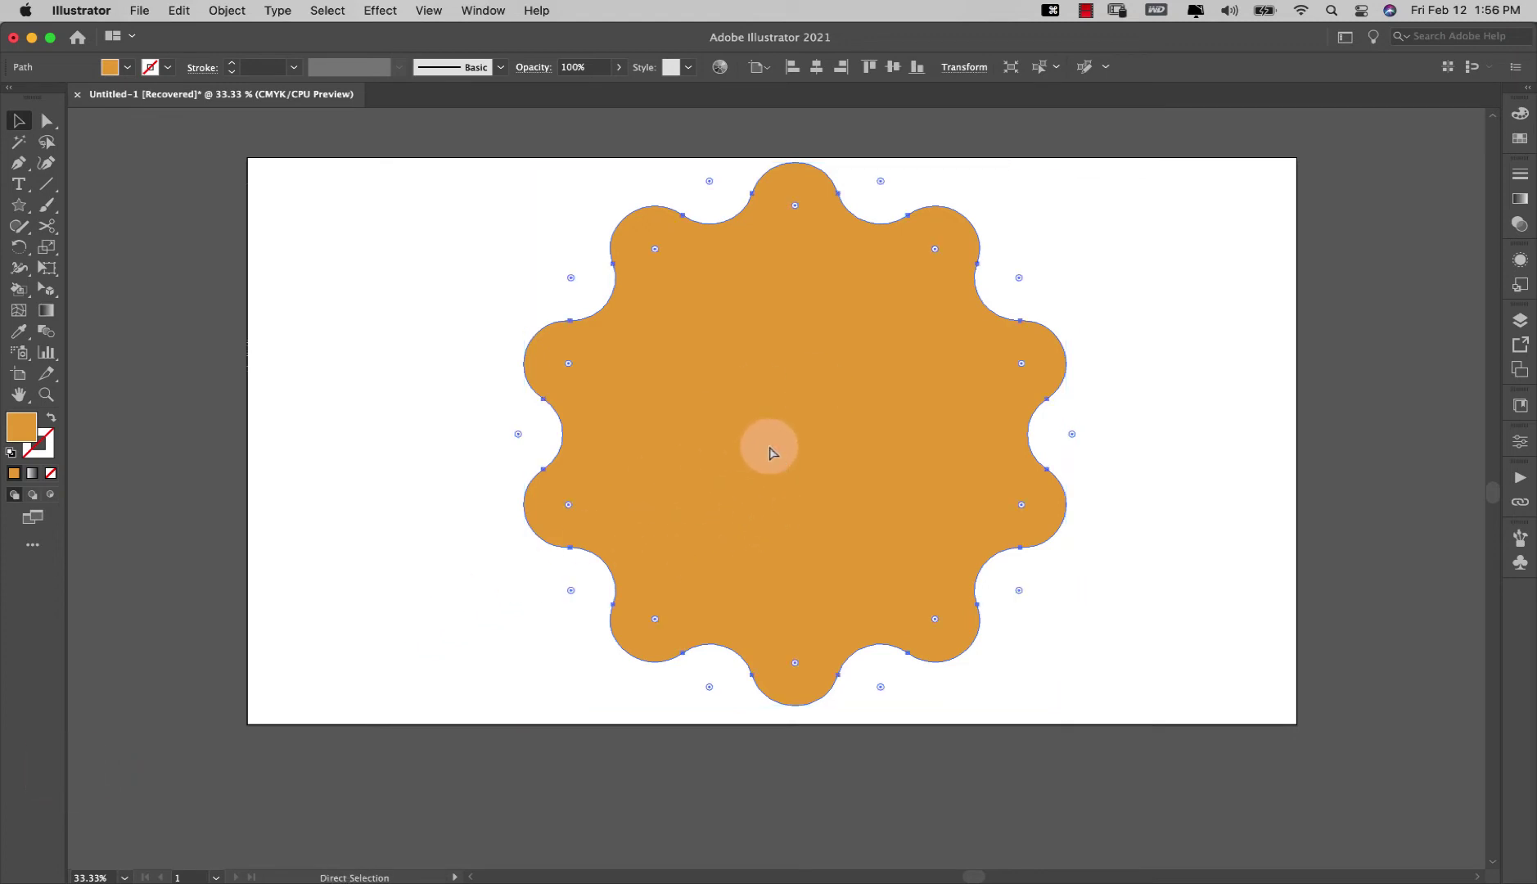
{"action": "key", "text": "super+f"}
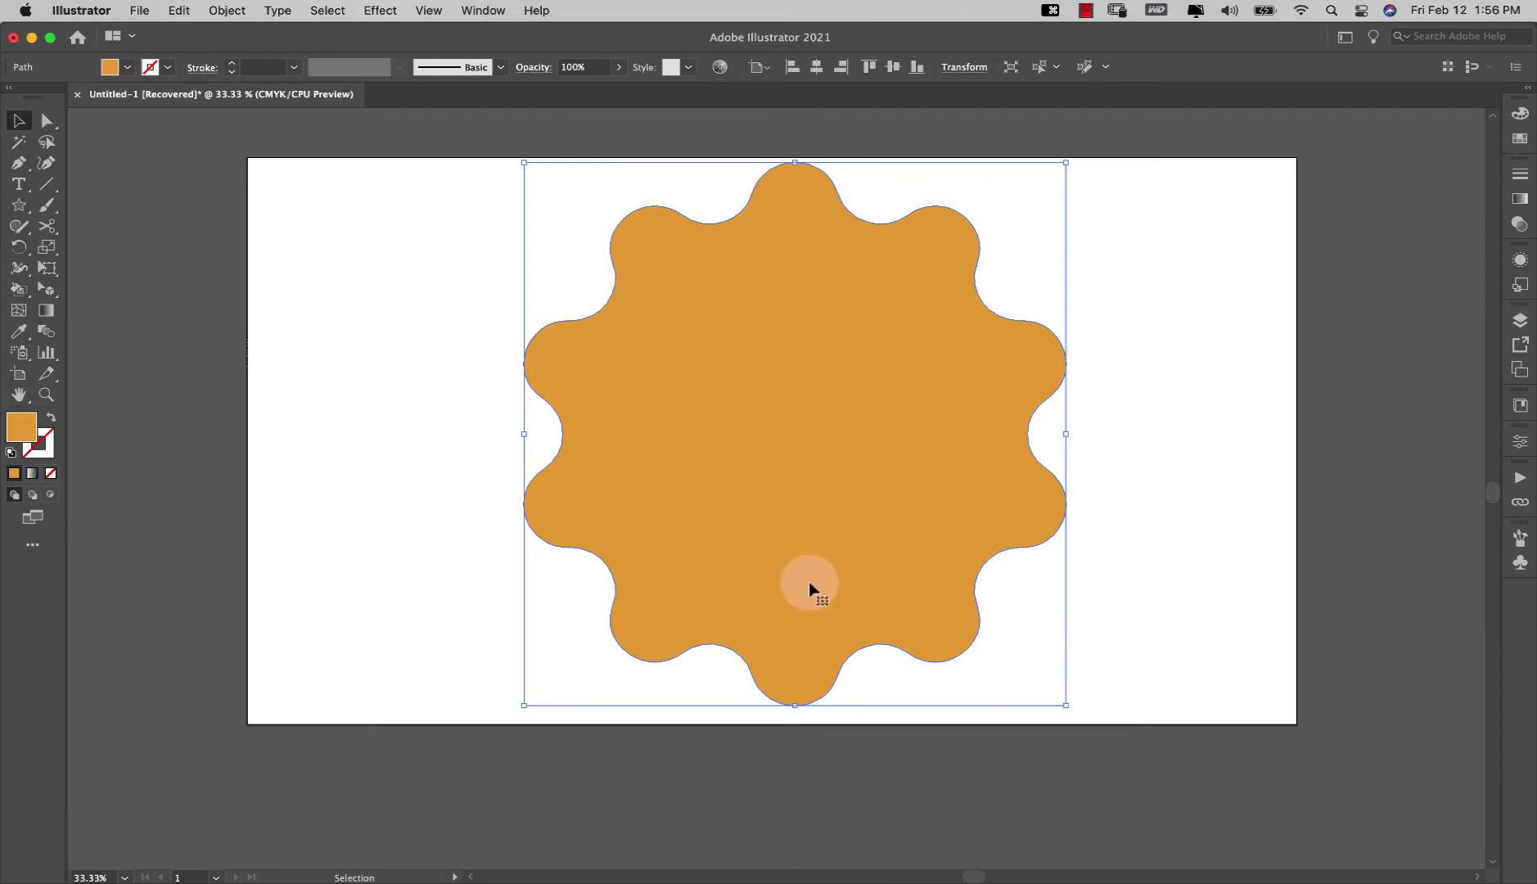
- Give the pasted copy a magenta fill
{"action": "left_click", "coordinate": [109, 68]}
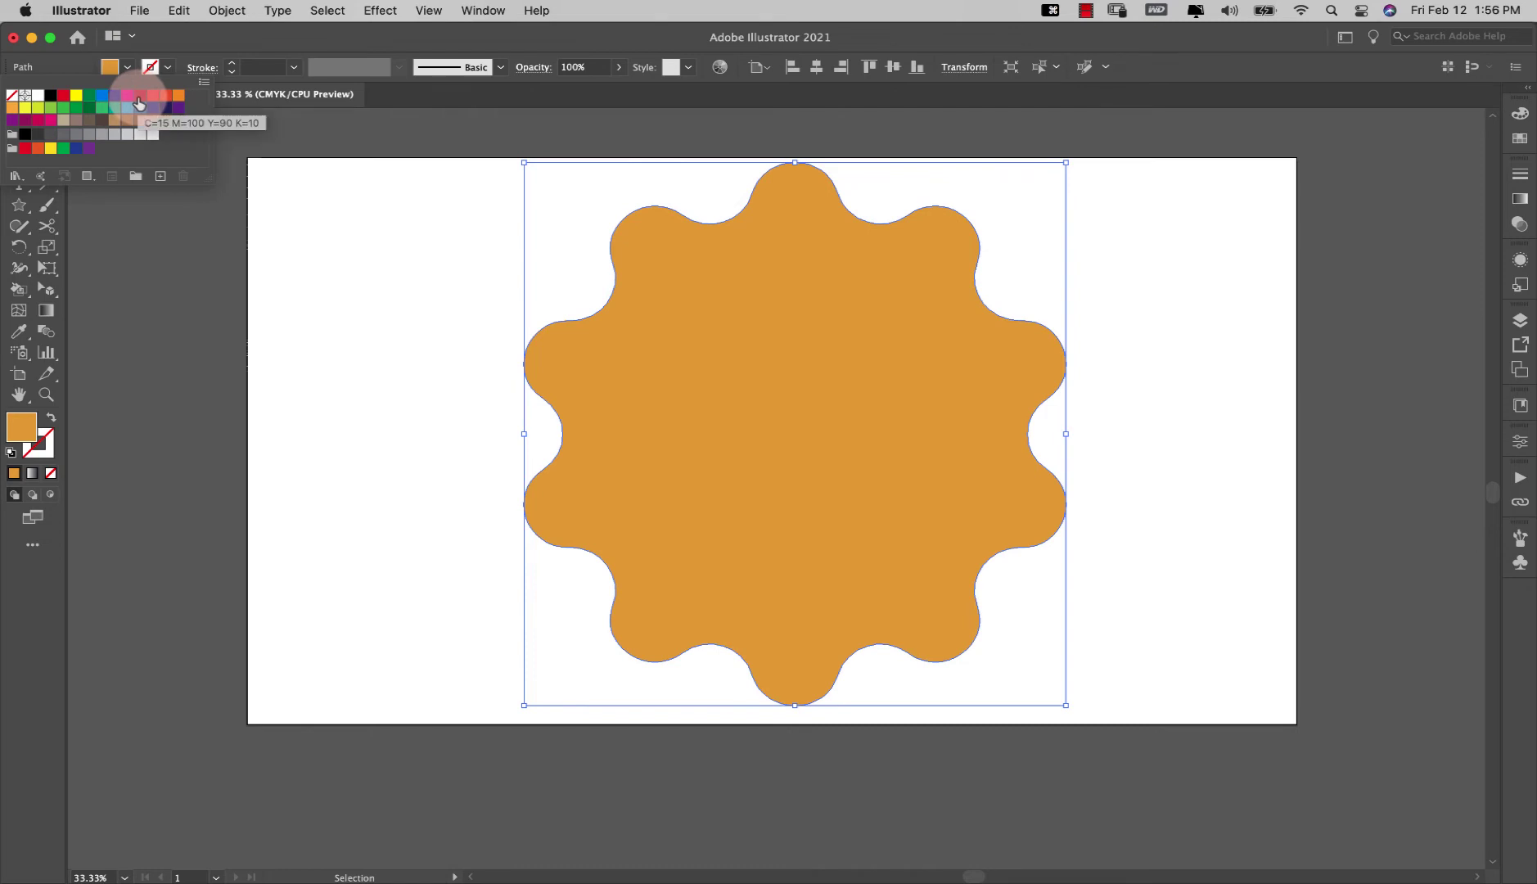
{"action": "left_click", "coordinate": [127, 96]}
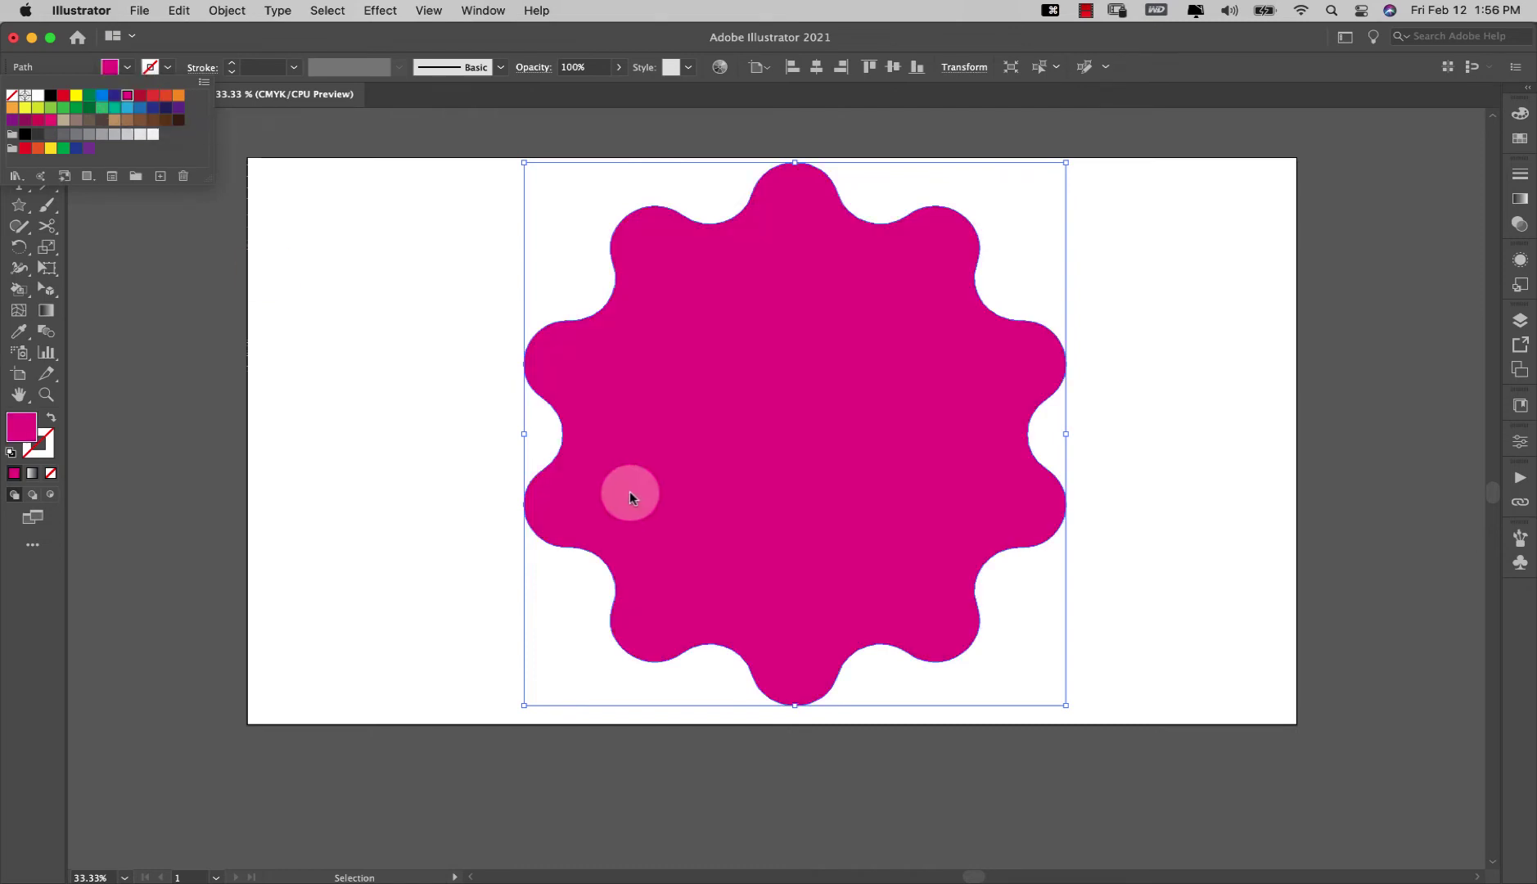
{"action": "left_click", "coordinate": [1064, 167]}
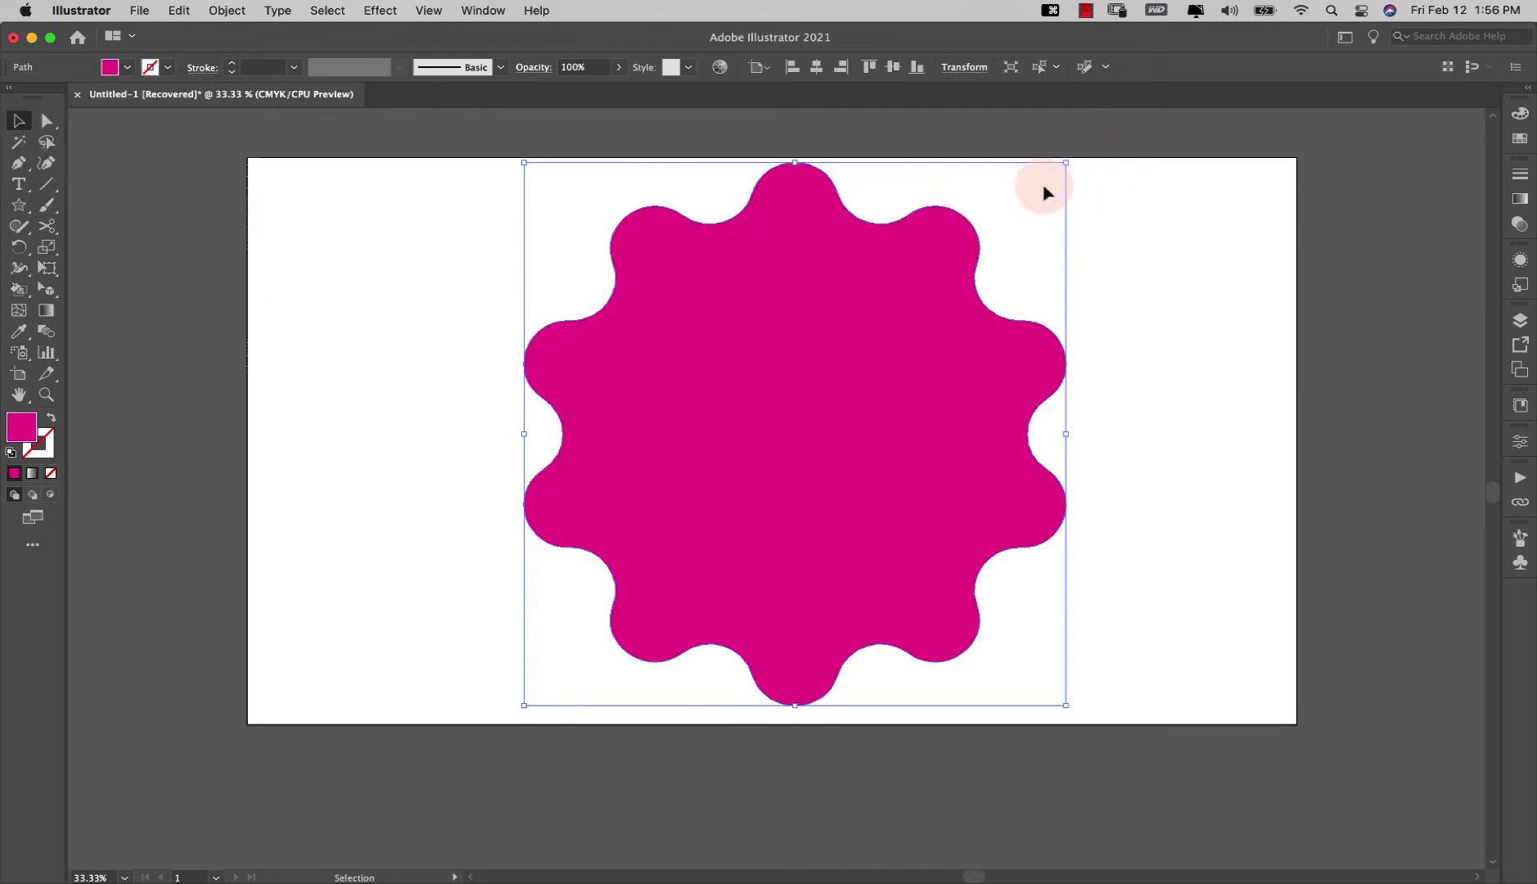
- Shrink the magenta copy toward the centre and select both the orange and magenta shapes
{"action": "left_click_drag", "start_coordinate": [1065, 166], "coordinate": [854, 409]}
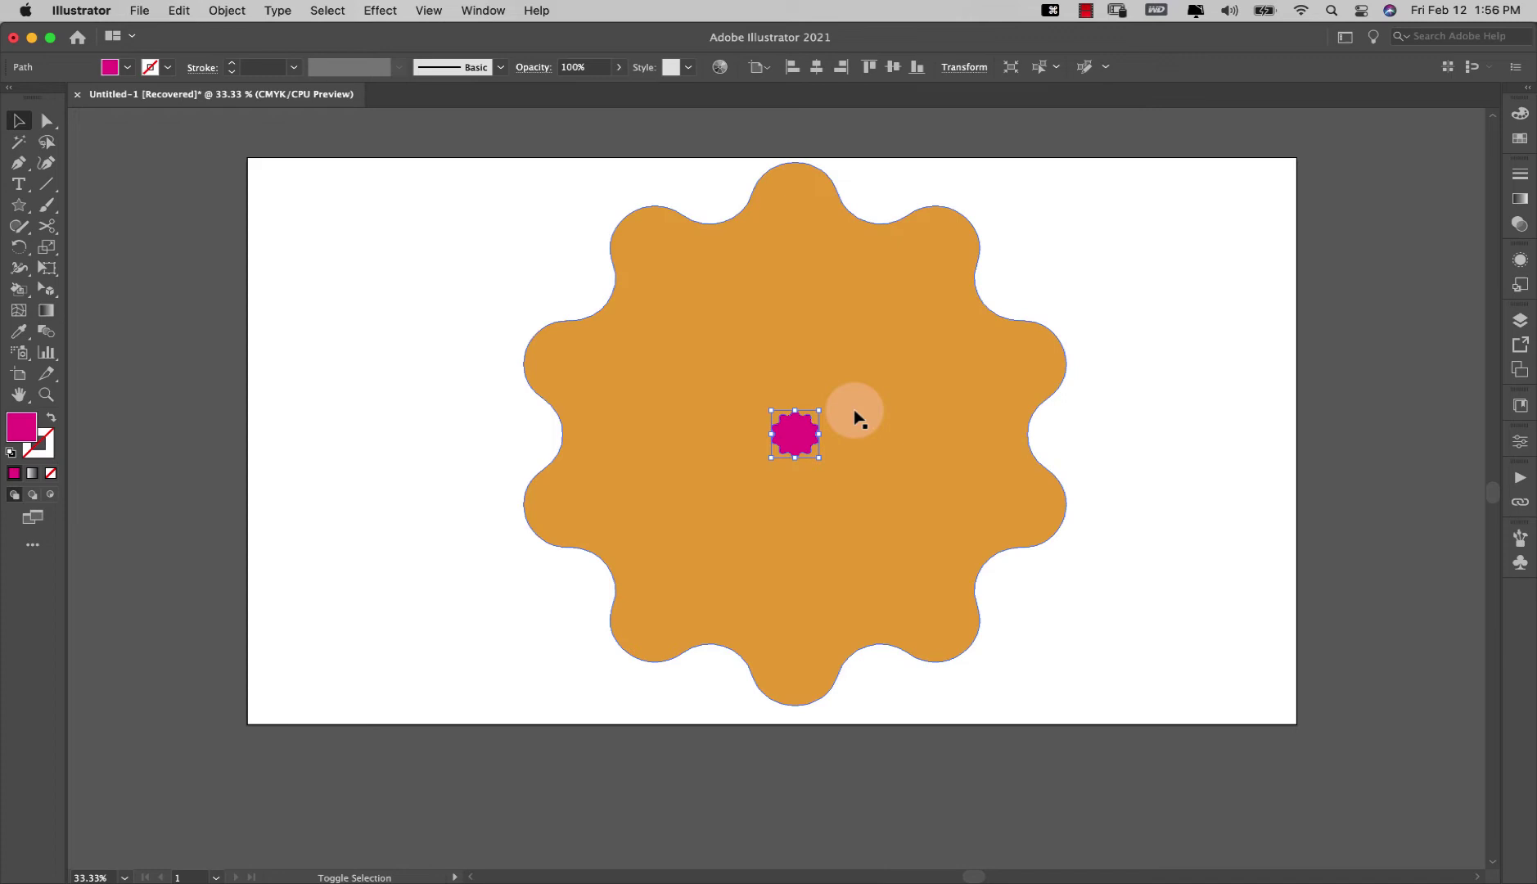
{"action": "left_click", "coordinate": [908, 495]}
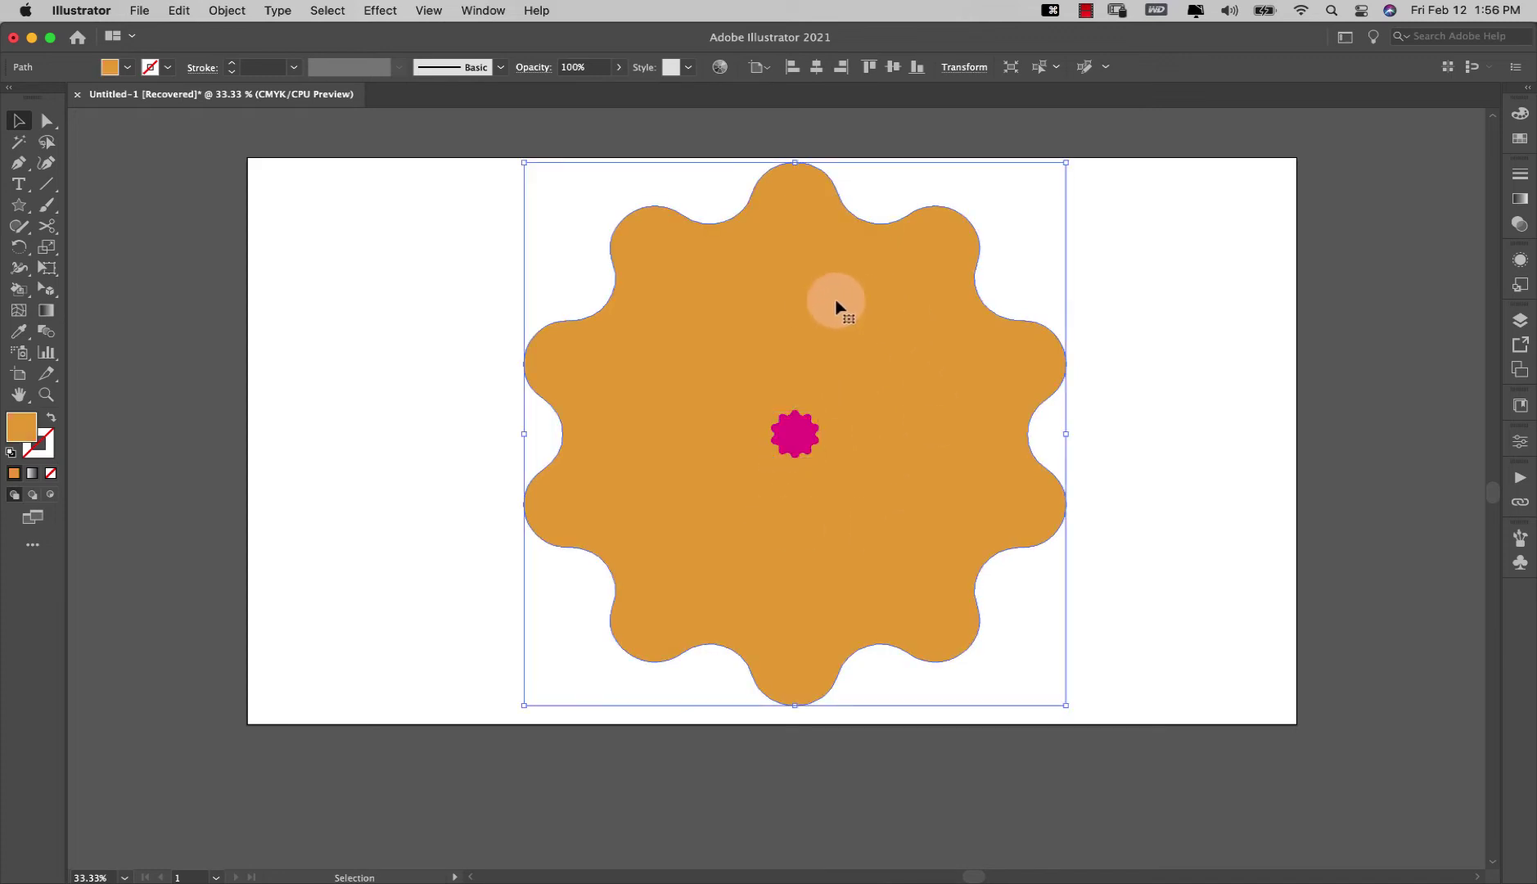
{"action": "left_click", "coordinate": [794, 439]}
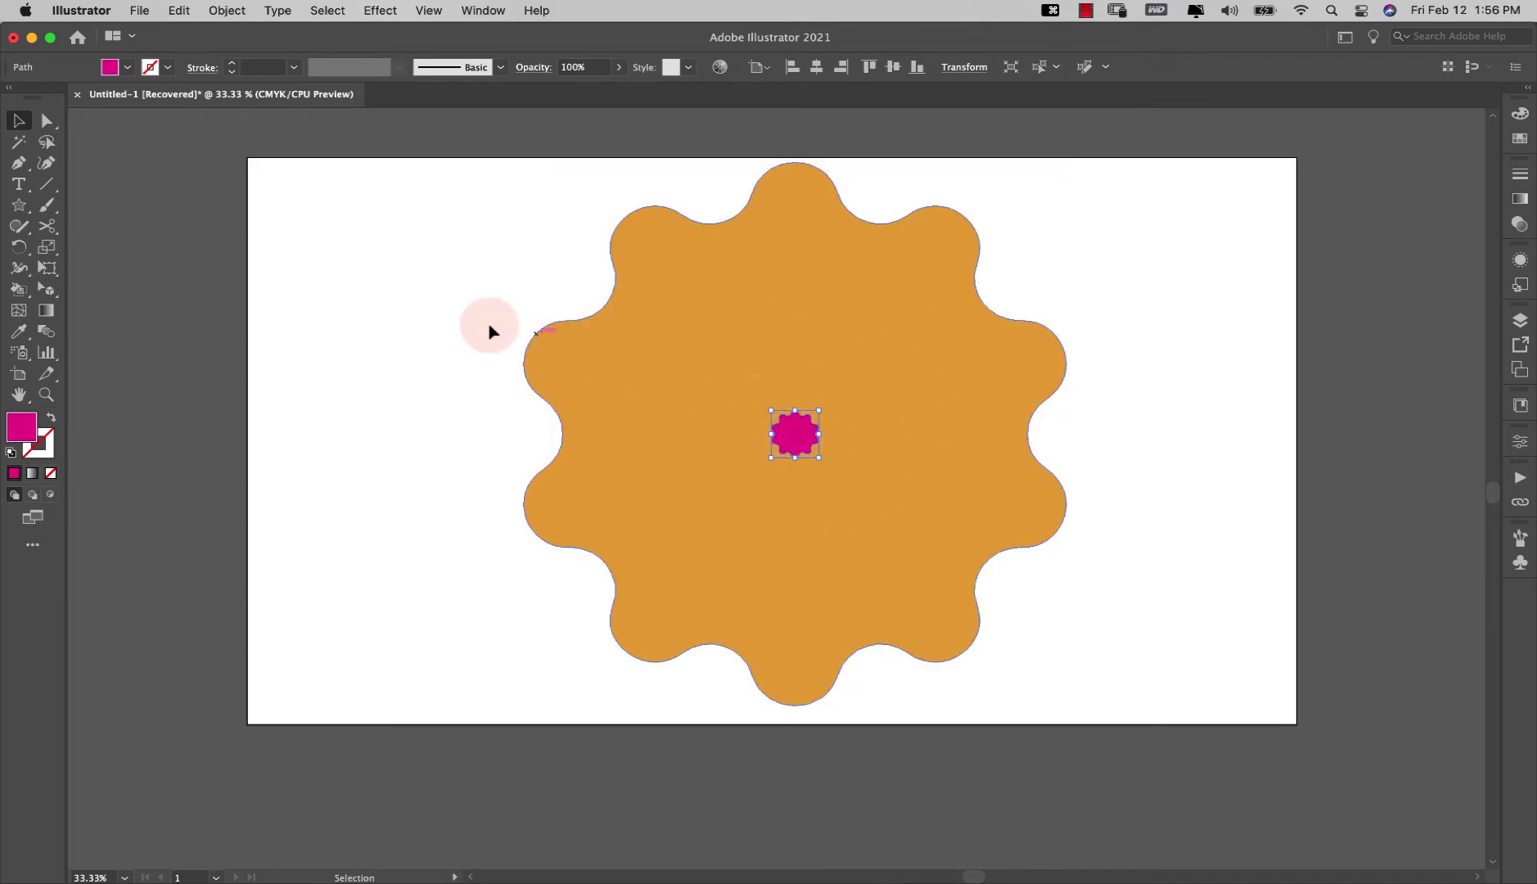
{"action": "left_click_drag", "start_coordinate": [486, 170], "coordinate": [1146, 714]}
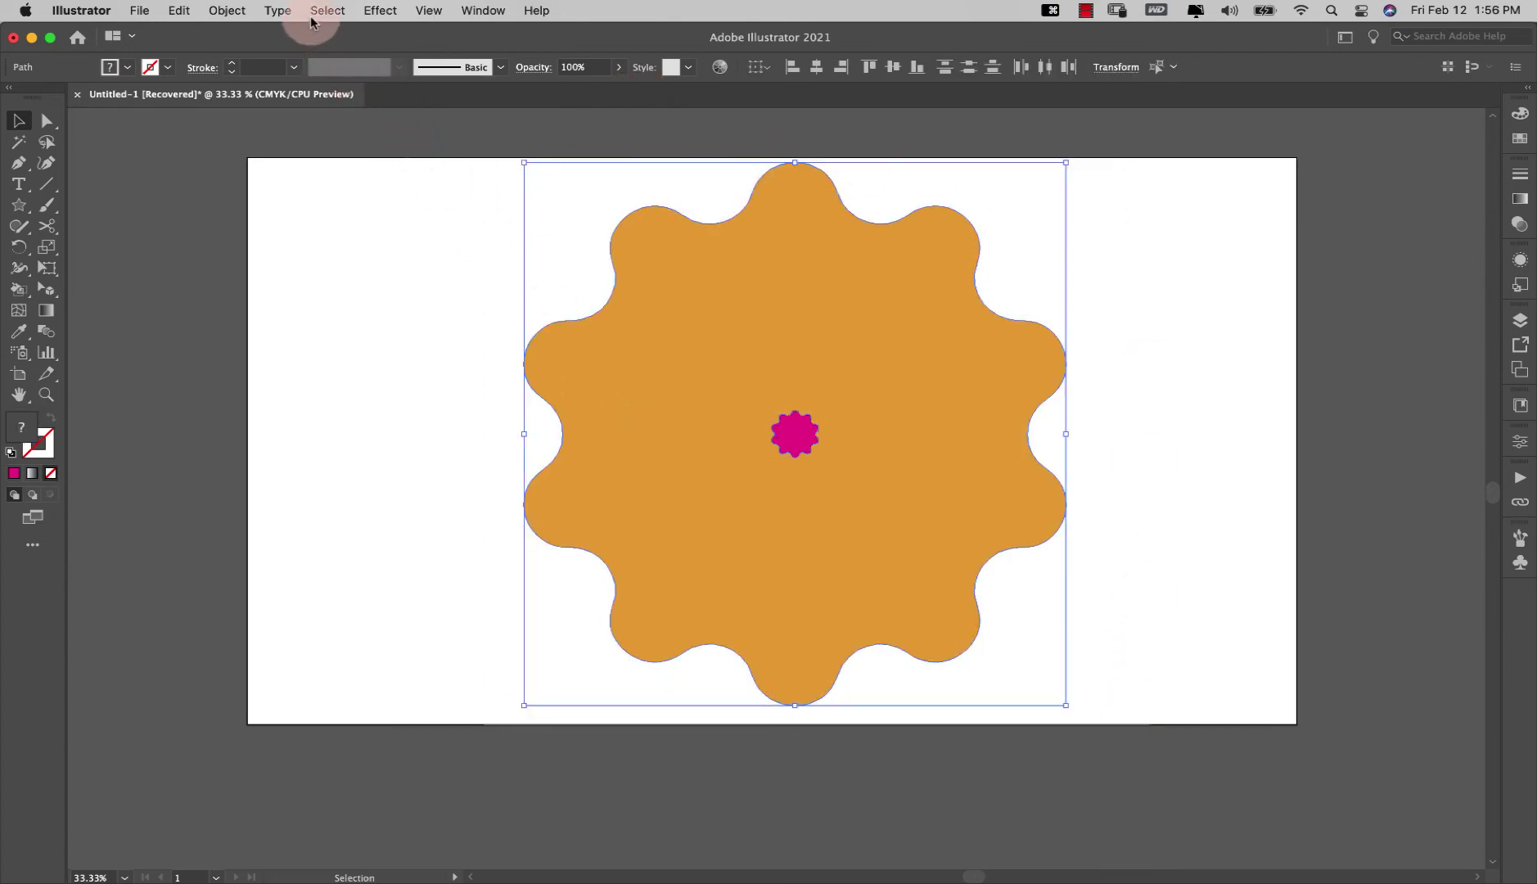
- Set Blend Options spacing to Specified Steps with 20 steps
{"action": "left_click", "coordinate": [233, 10]}
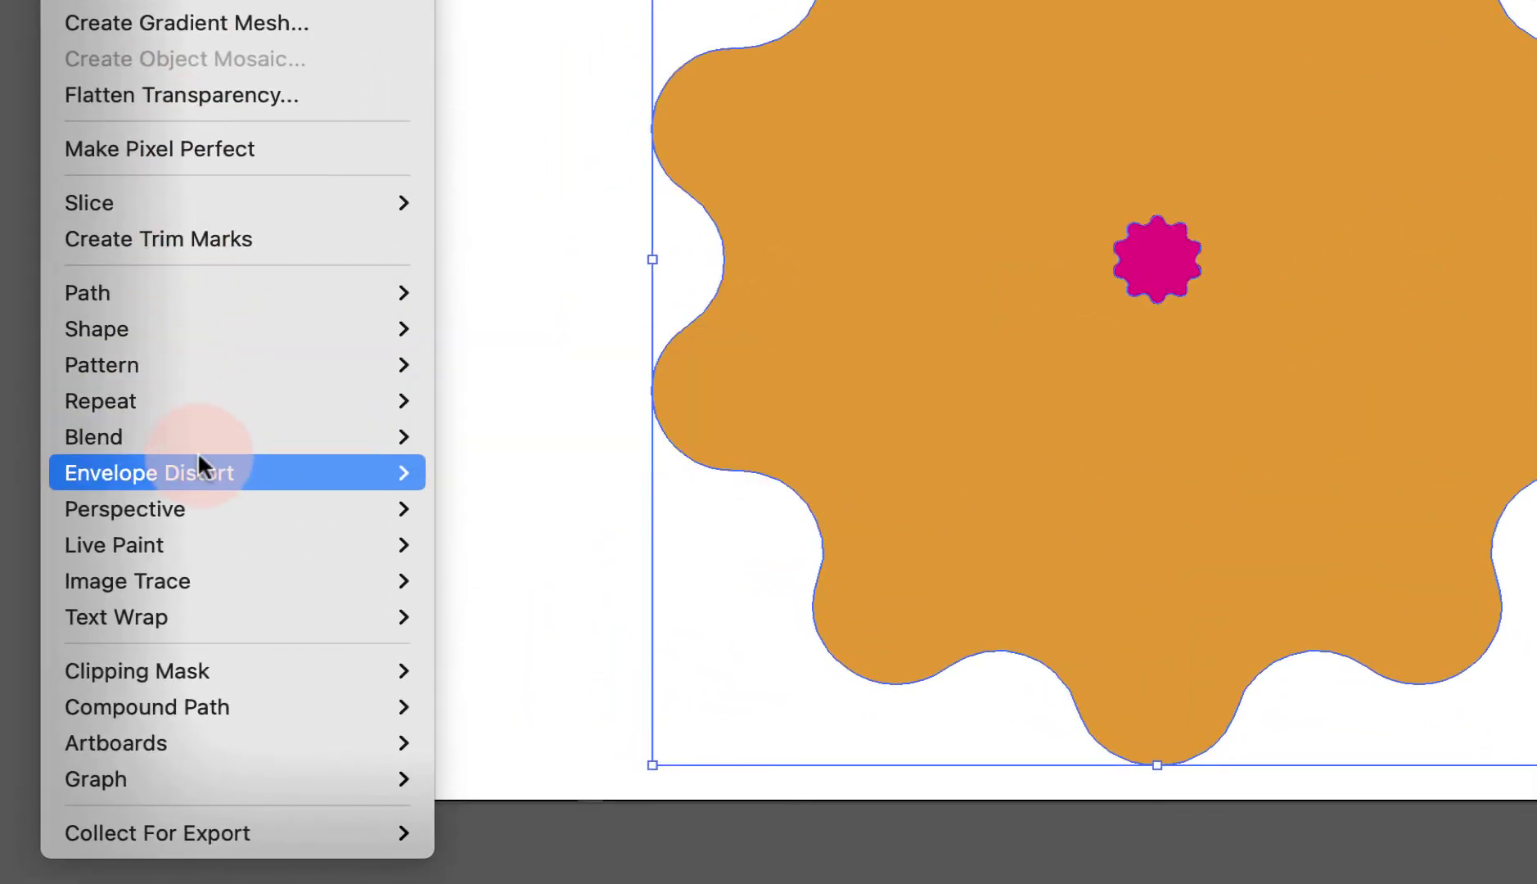
{"action": "mouse_move", "coordinate": [237, 437]}
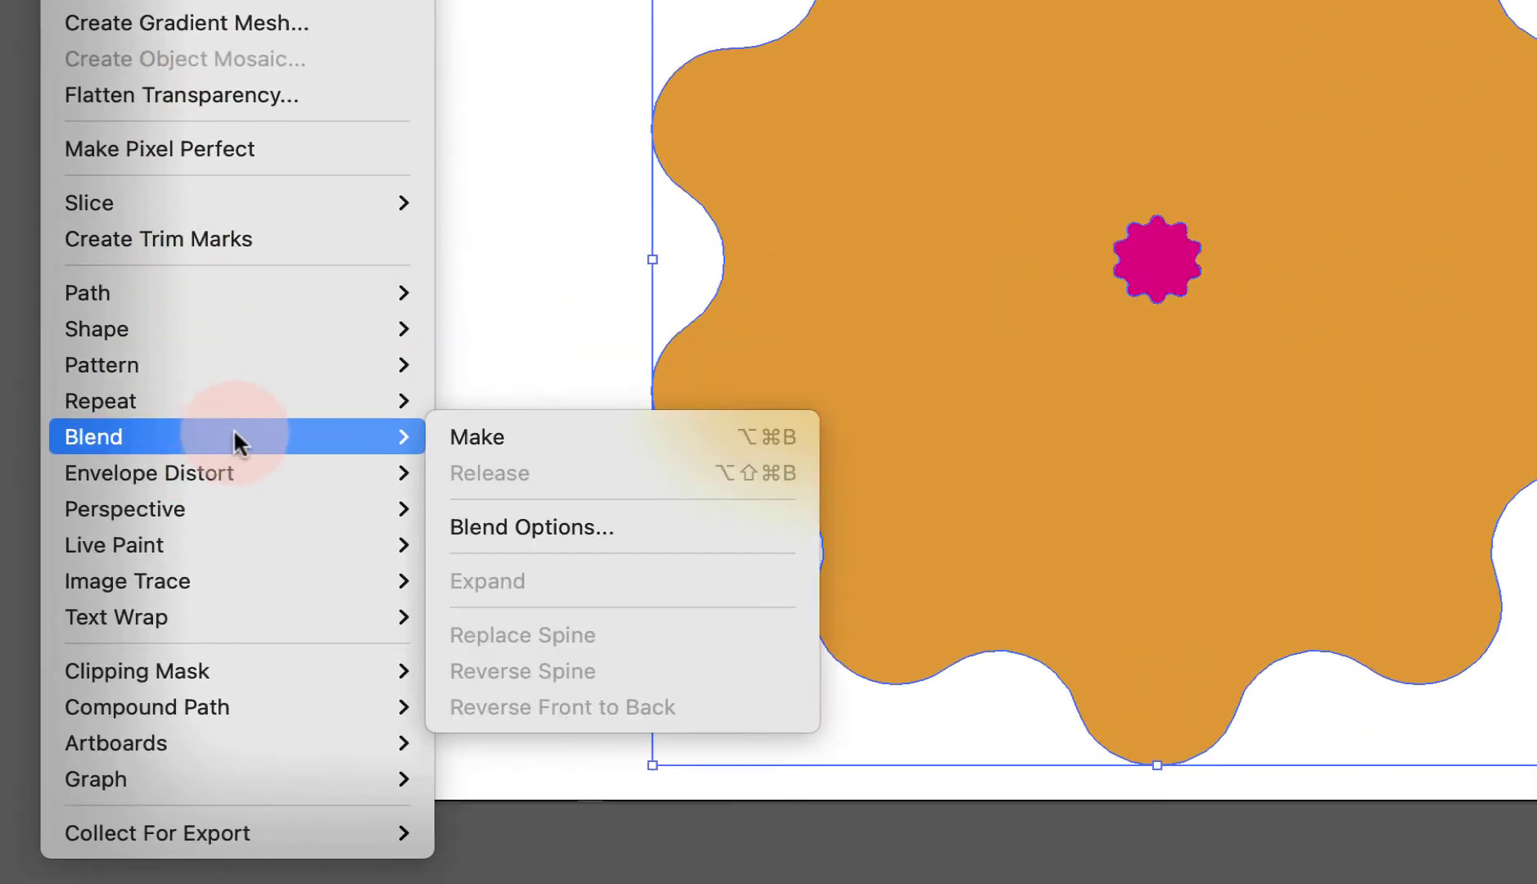
{"action": "left_click", "coordinate": [549, 520]}
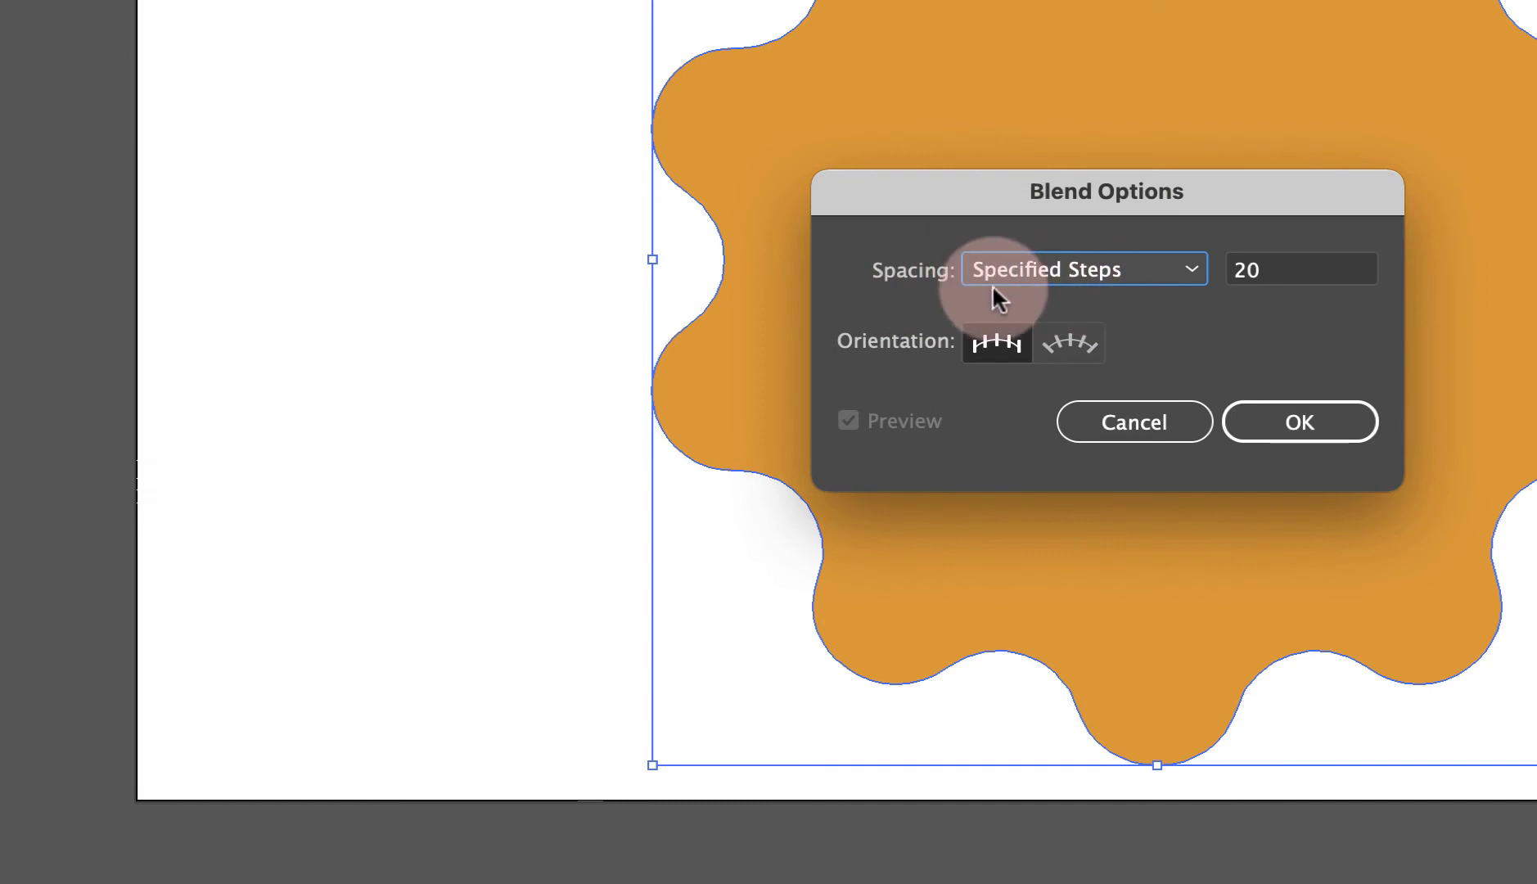
{"action": "left_click", "coordinate": [1154, 270]}
{"action": "left_click", "coordinate": [1119, 336]}
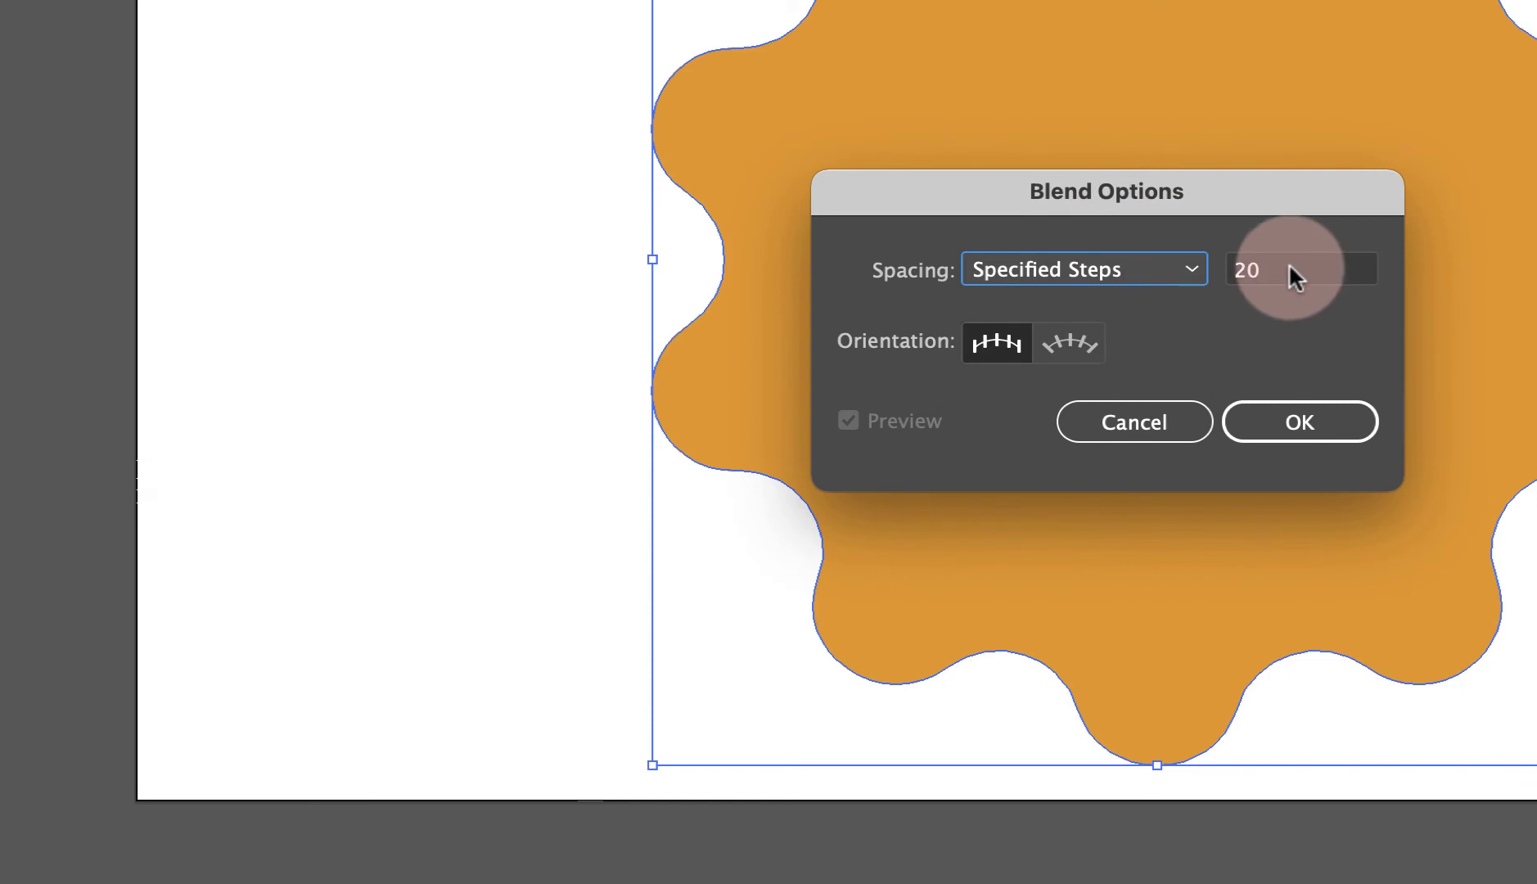
- Confirm the 20-step settings and make the blend between the orange and magenta shapes
{"action": "left_click", "coordinate": [1300, 422]}
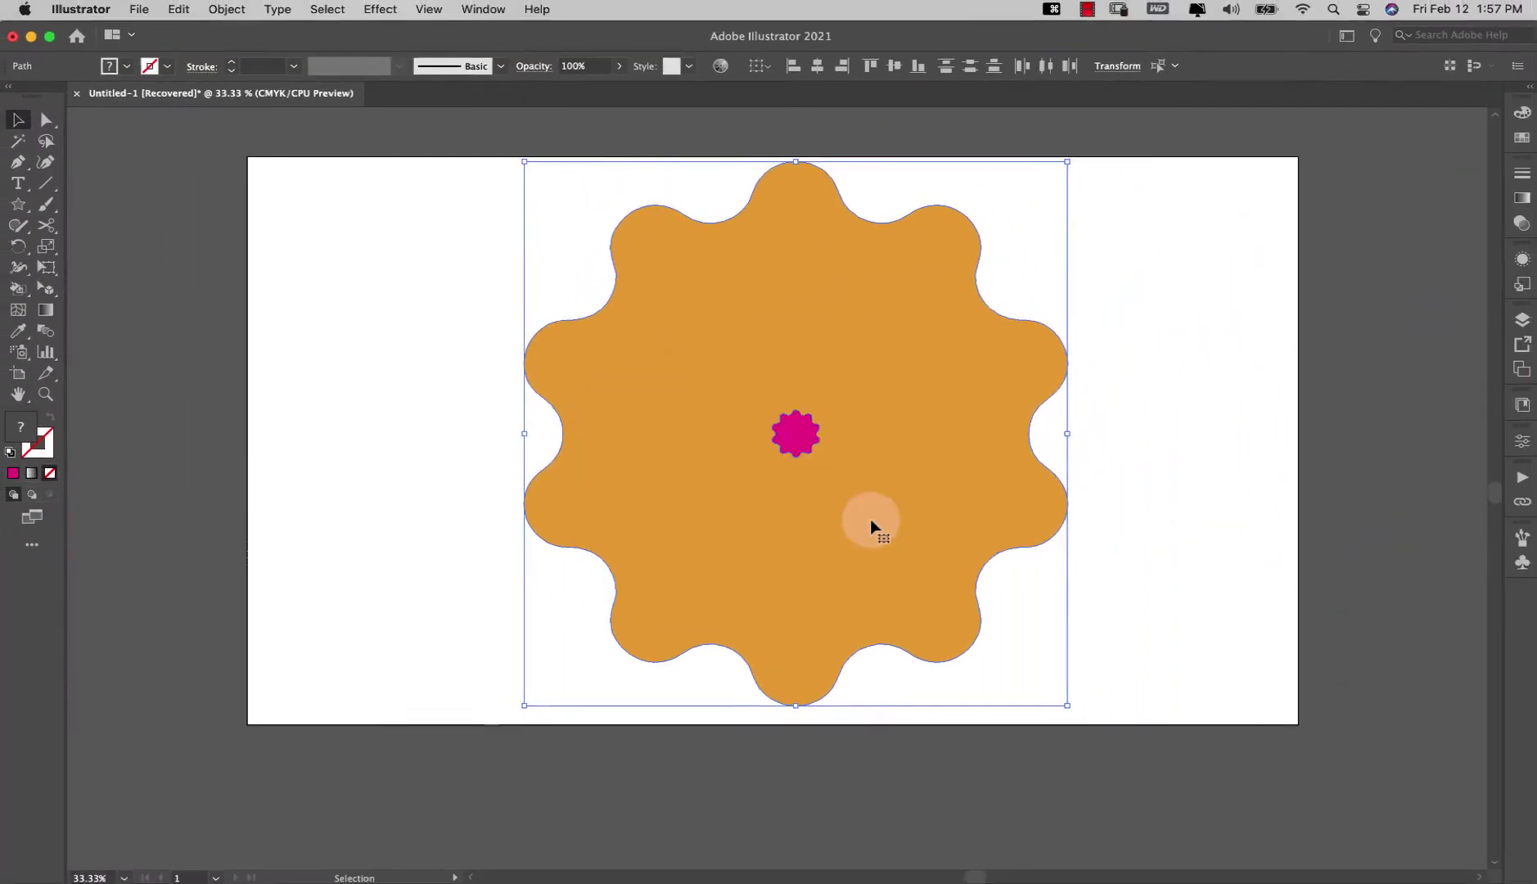
{"action": "left_click", "coordinate": [226, 12]}
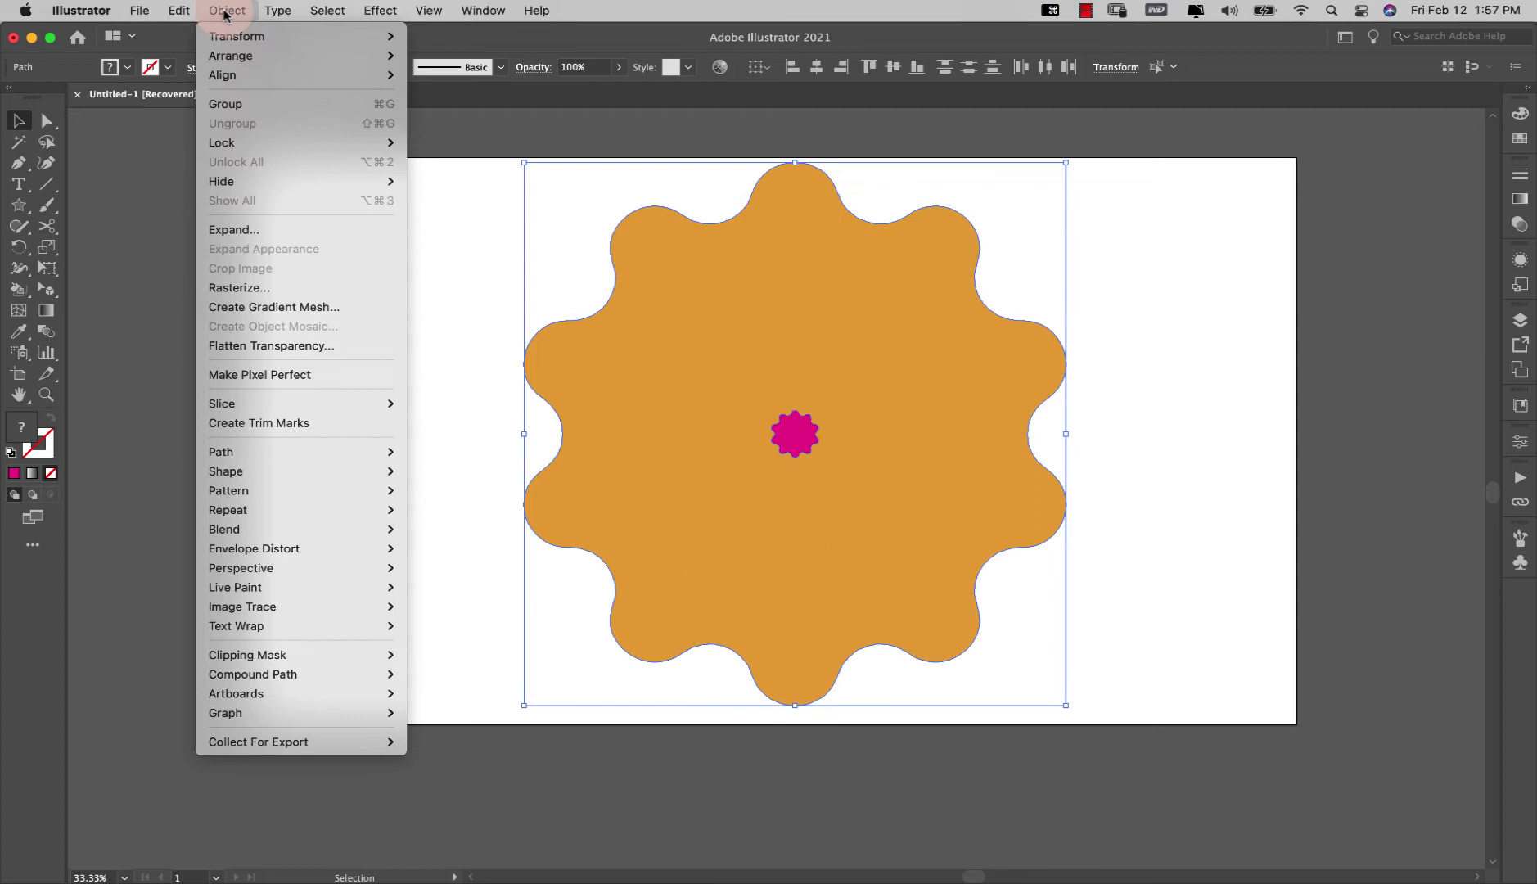
{"action": "mouse_move", "coordinate": [299, 528]}
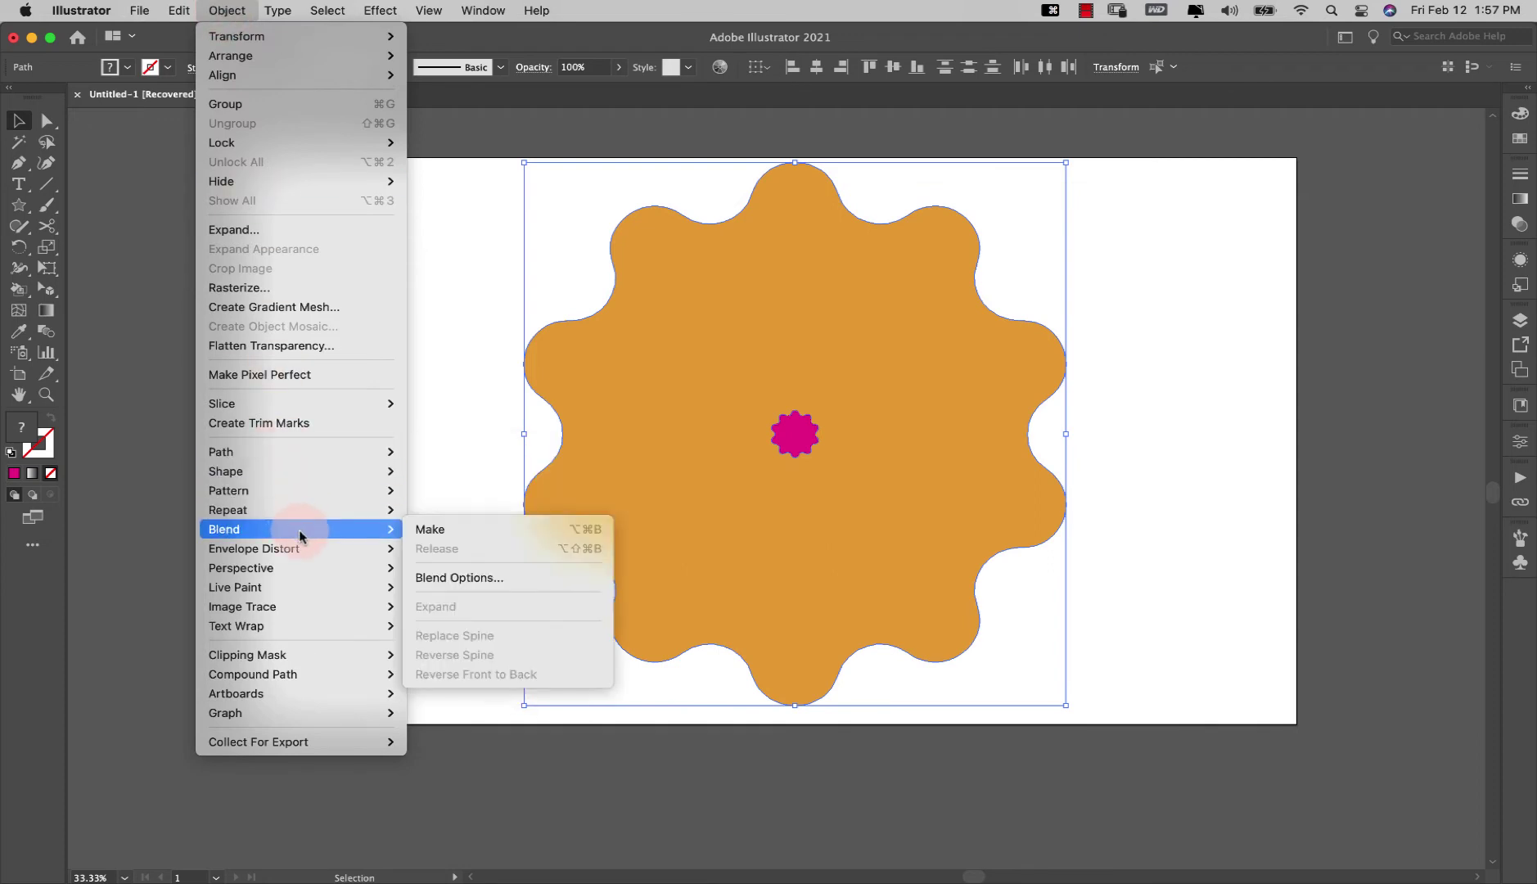
{"action": "left_click", "coordinate": [449, 534]}
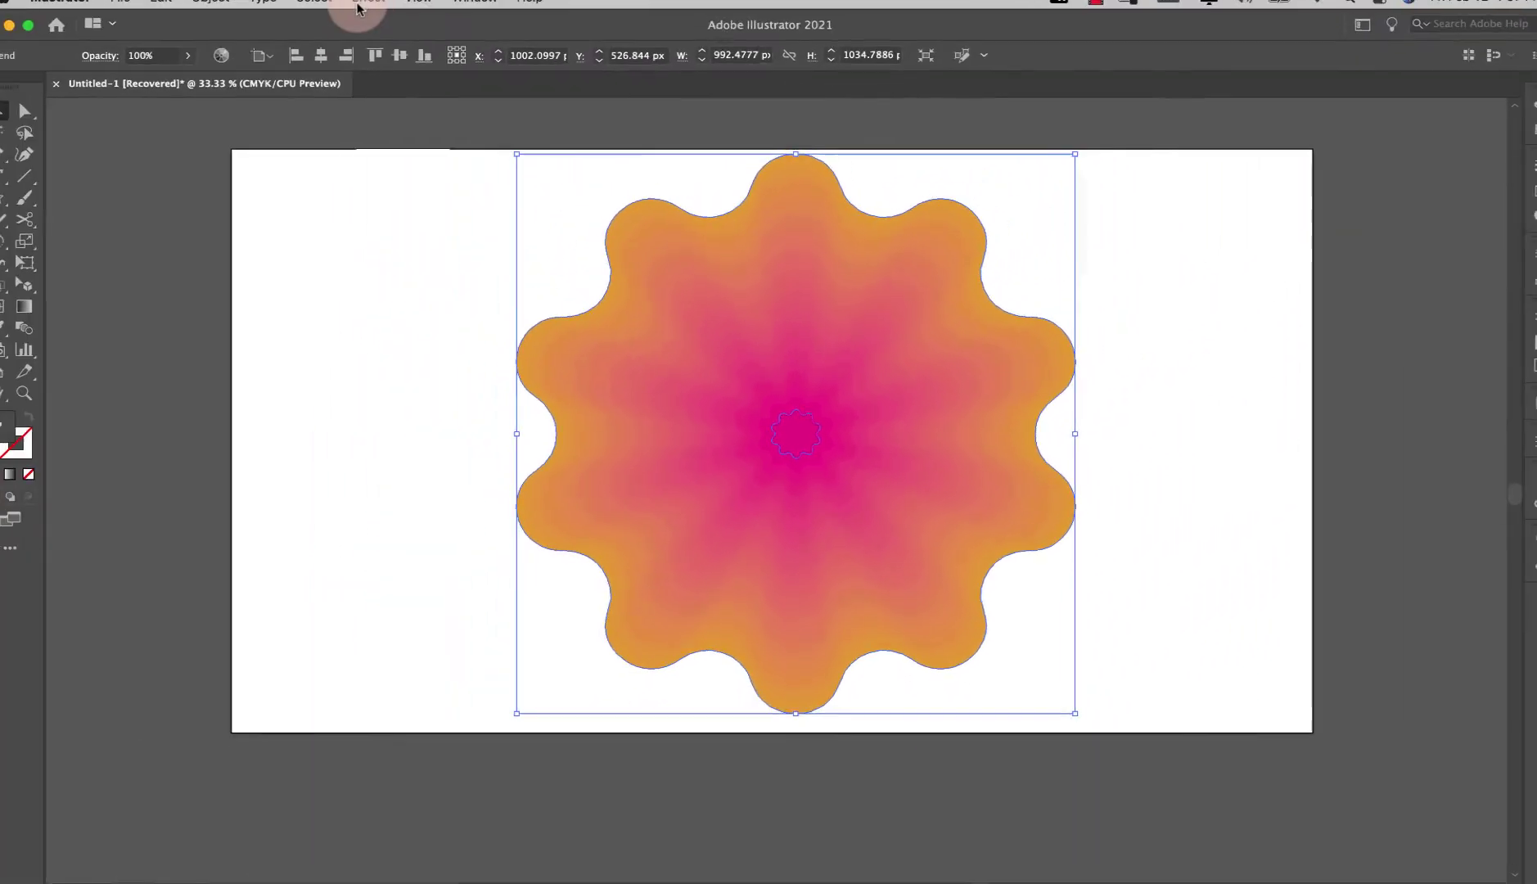
- Apply the Pathfinder Exclude effect to turn the blend into magenta and white stripes
{"action": "left_click", "coordinate": [380, 11]}
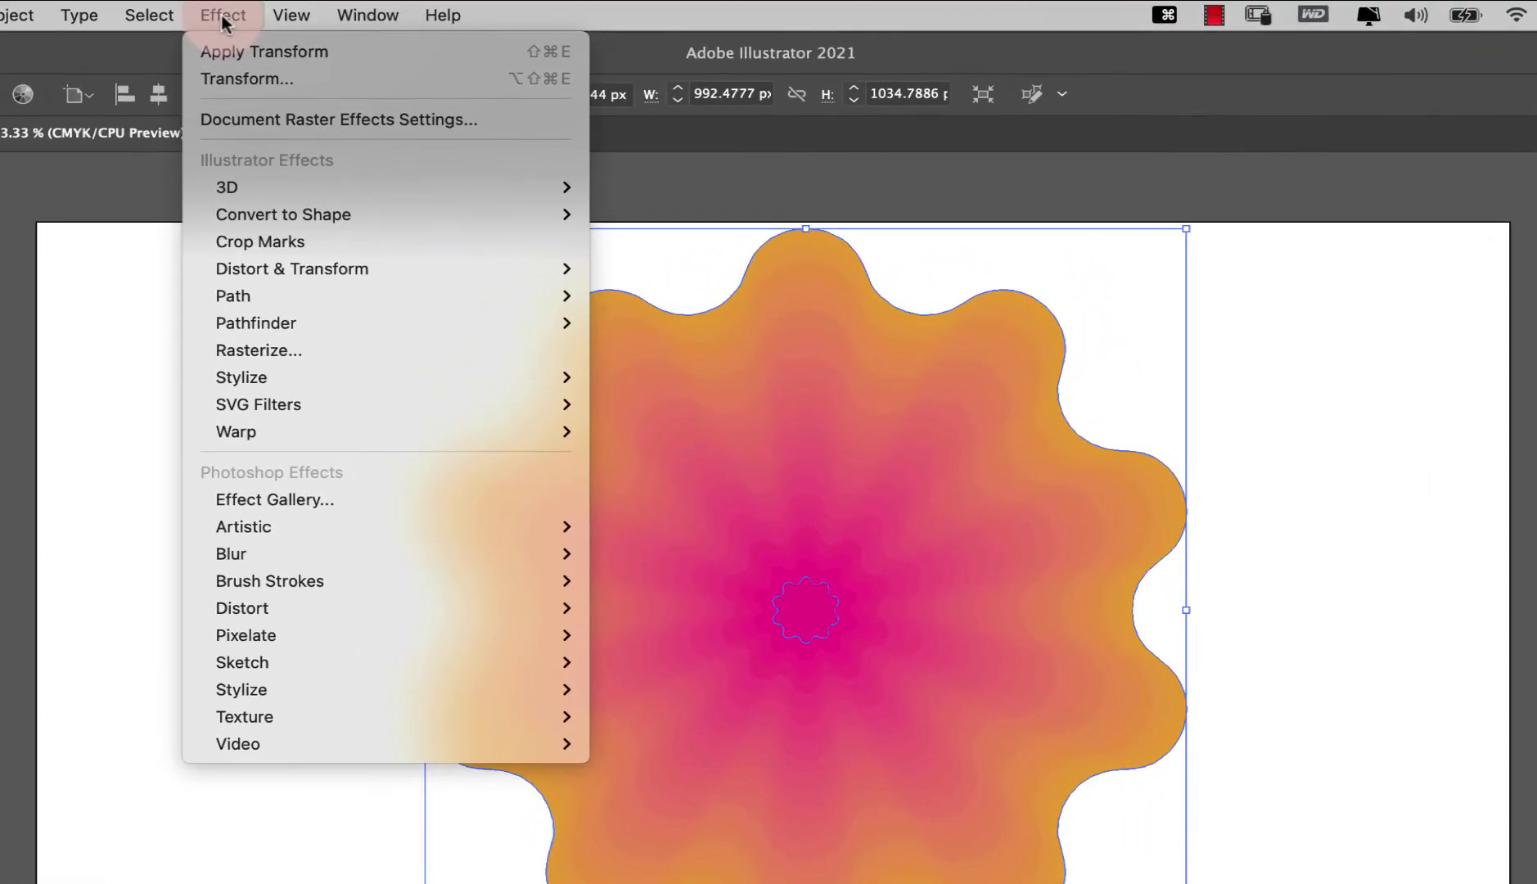
{"action": "mouse_move", "coordinate": [443, 226]}
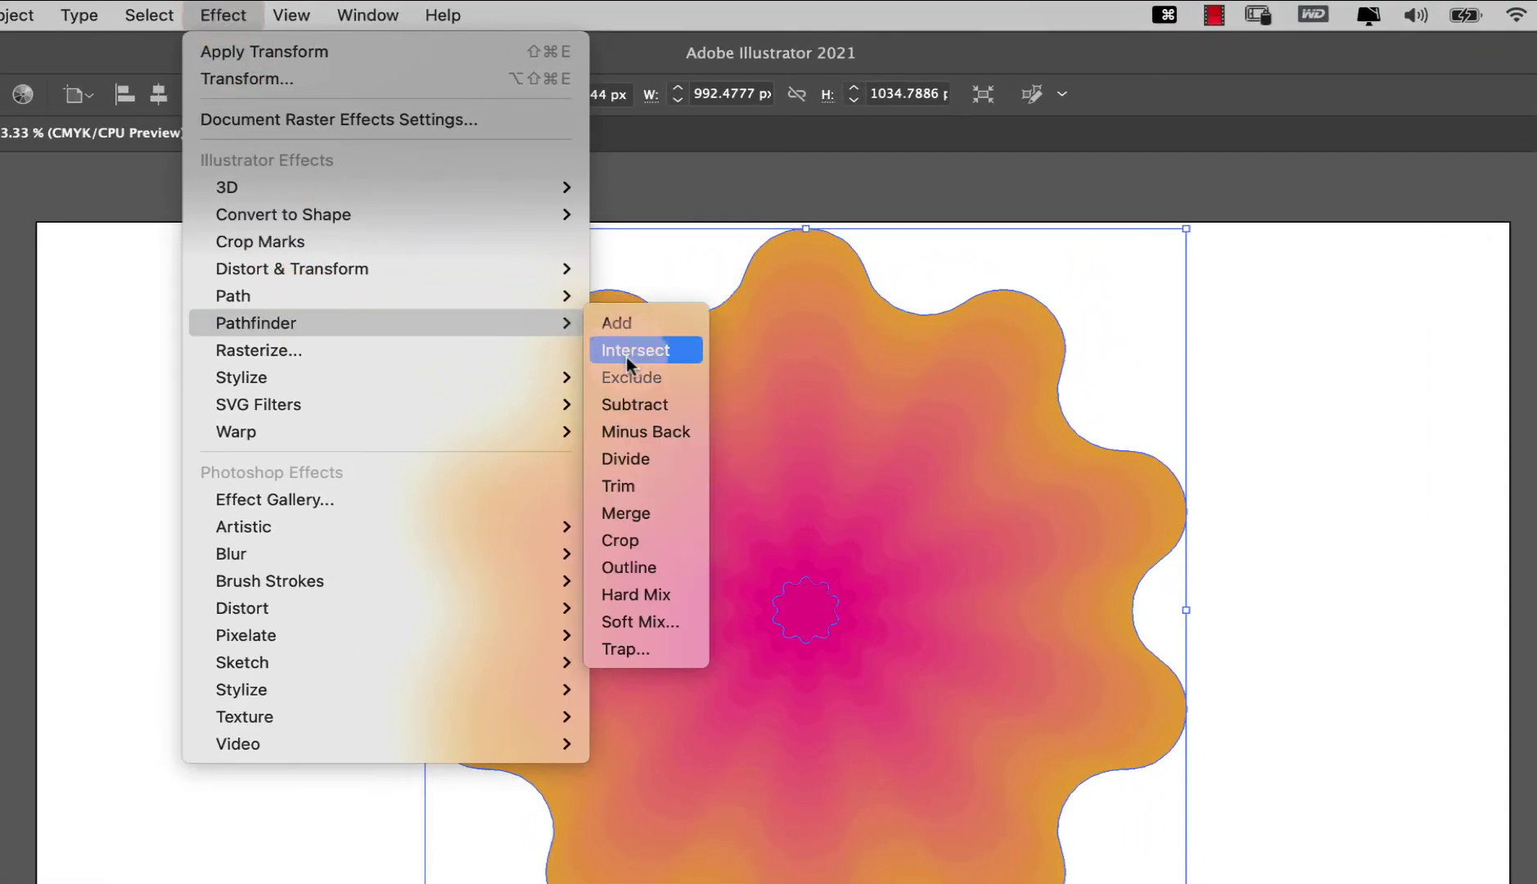
{"action": "left_click", "coordinate": [647, 378]}
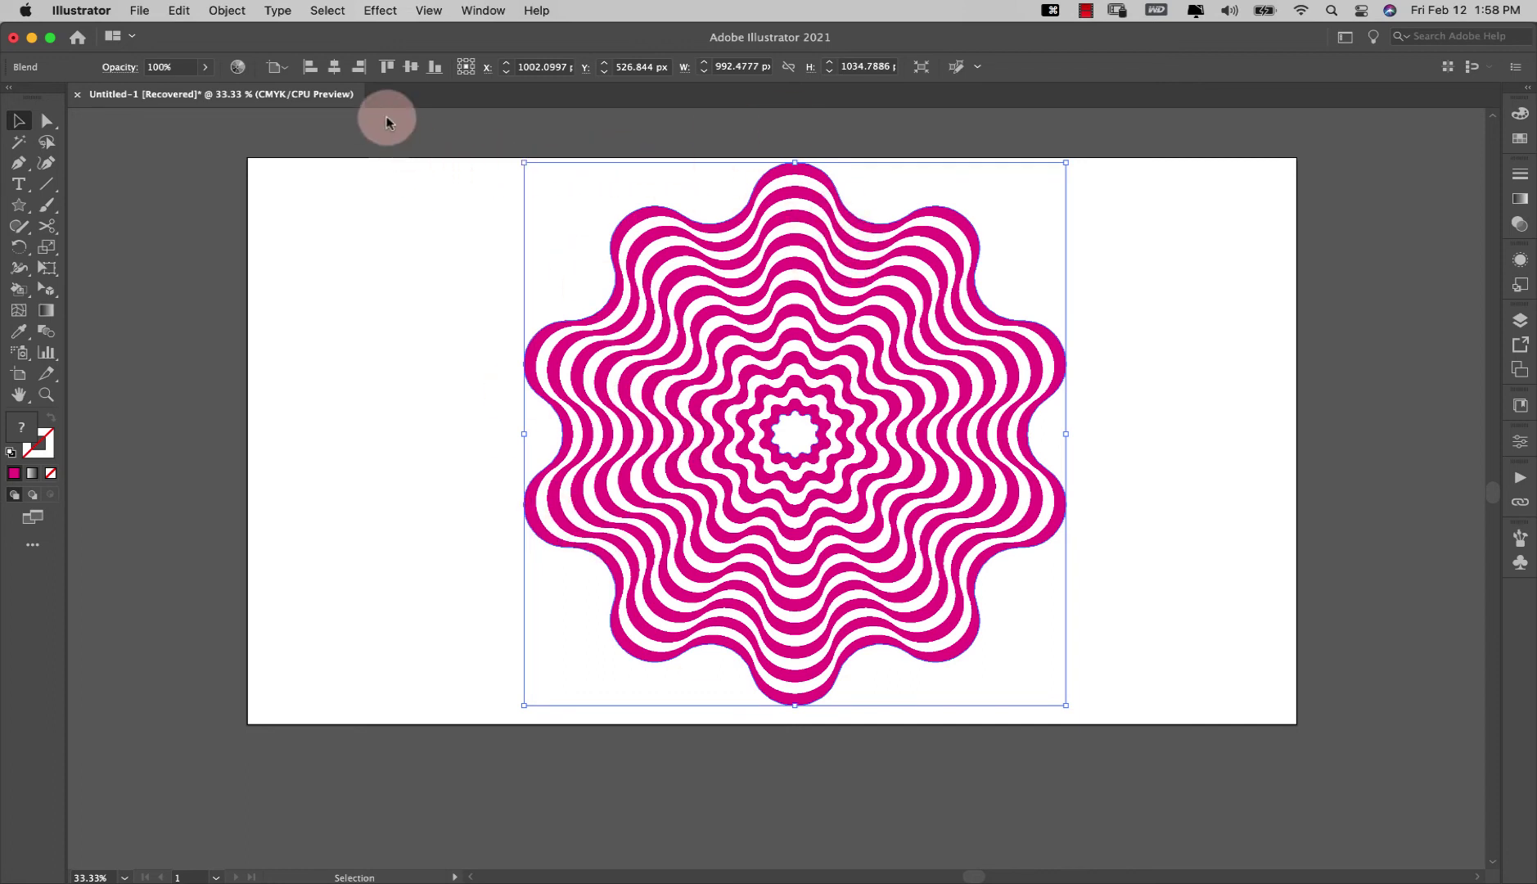
- Select the blend's inner centre shape and bring up the Distort & Transform effects
{"action": "left_click", "coordinate": [401, 479]}
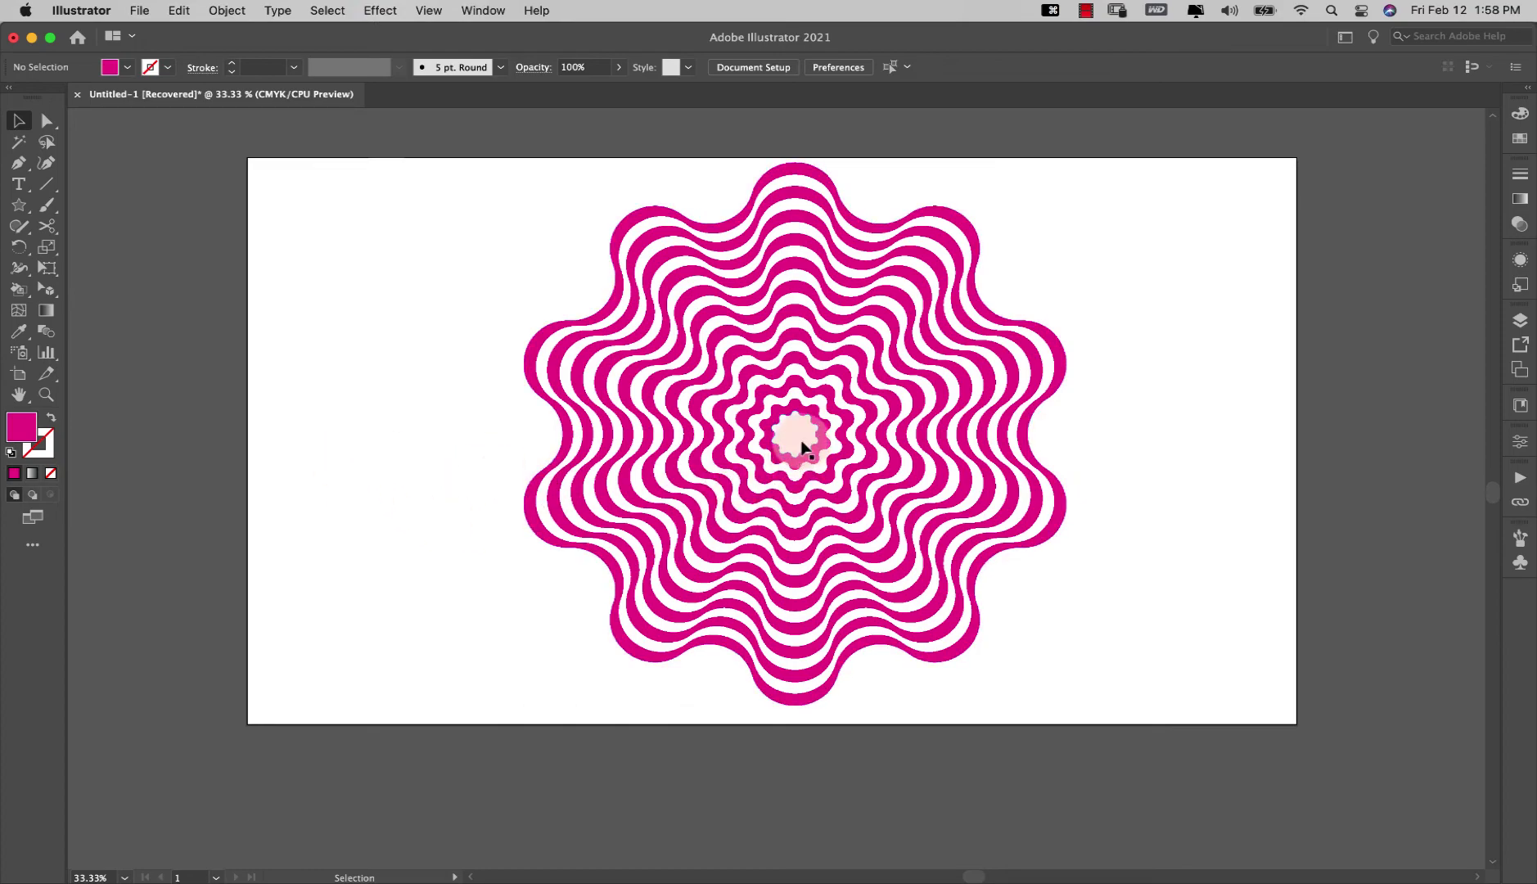
{"action": "left_click", "coordinate": [802, 446]}
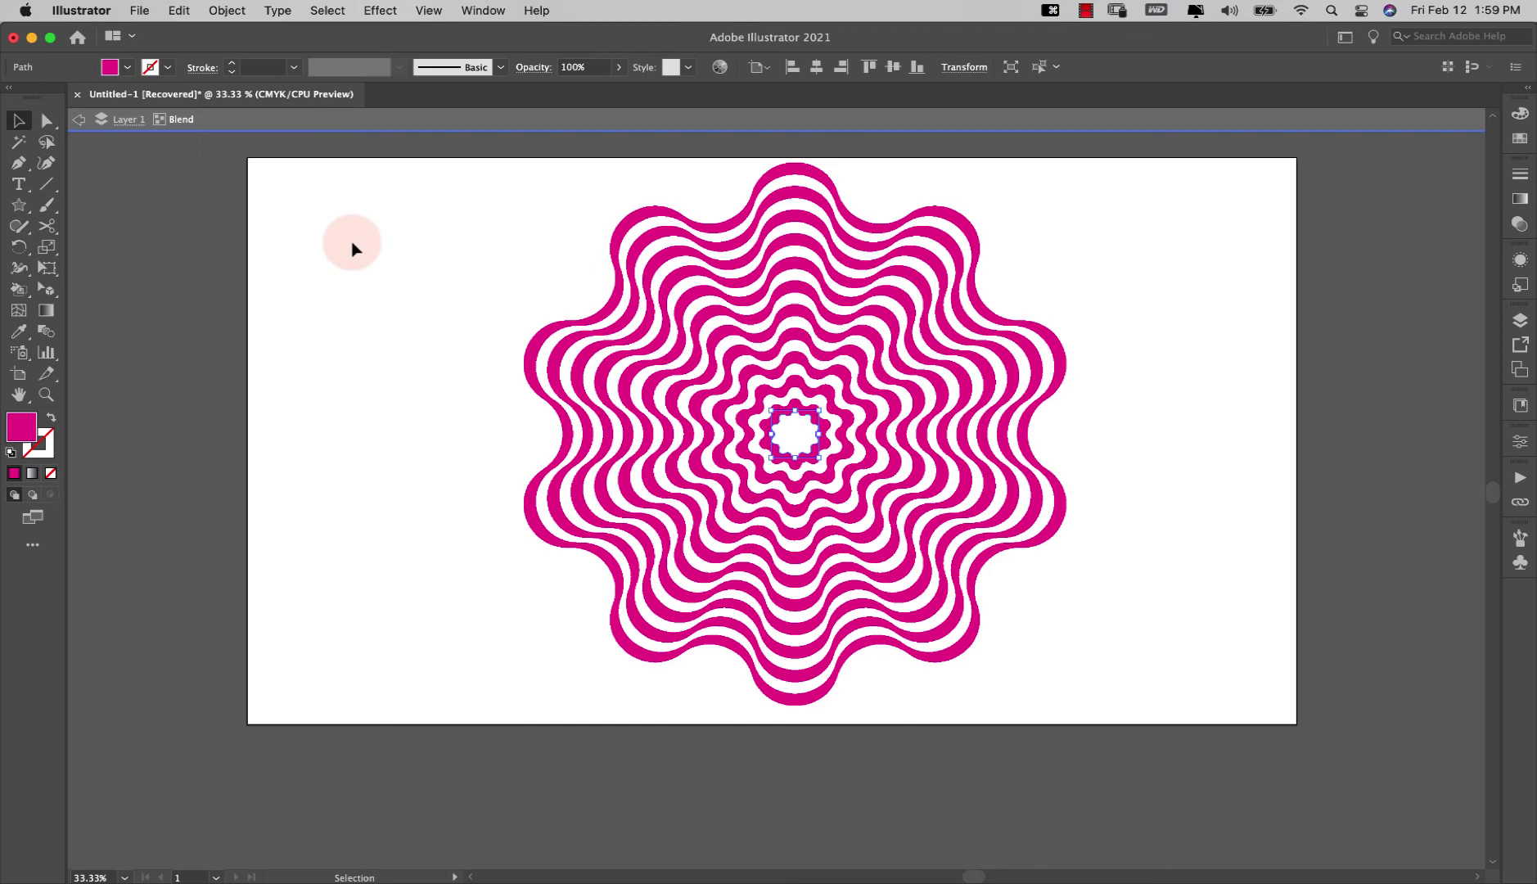
{"action": "left_click", "coordinate": [382, 12]}
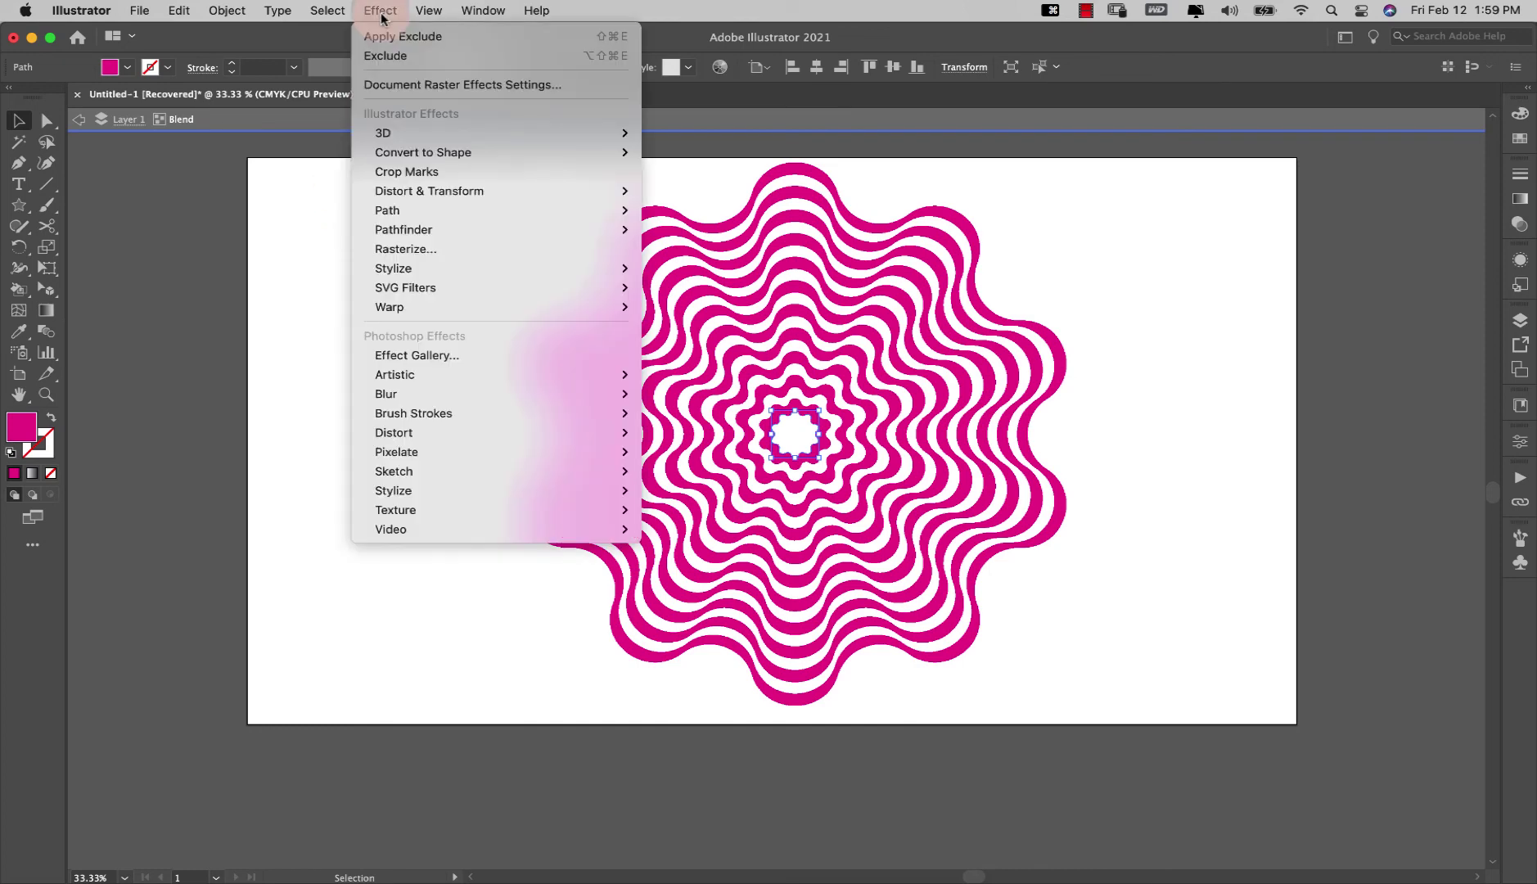
{"action": "mouse_move", "coordinate": [443, 191]}
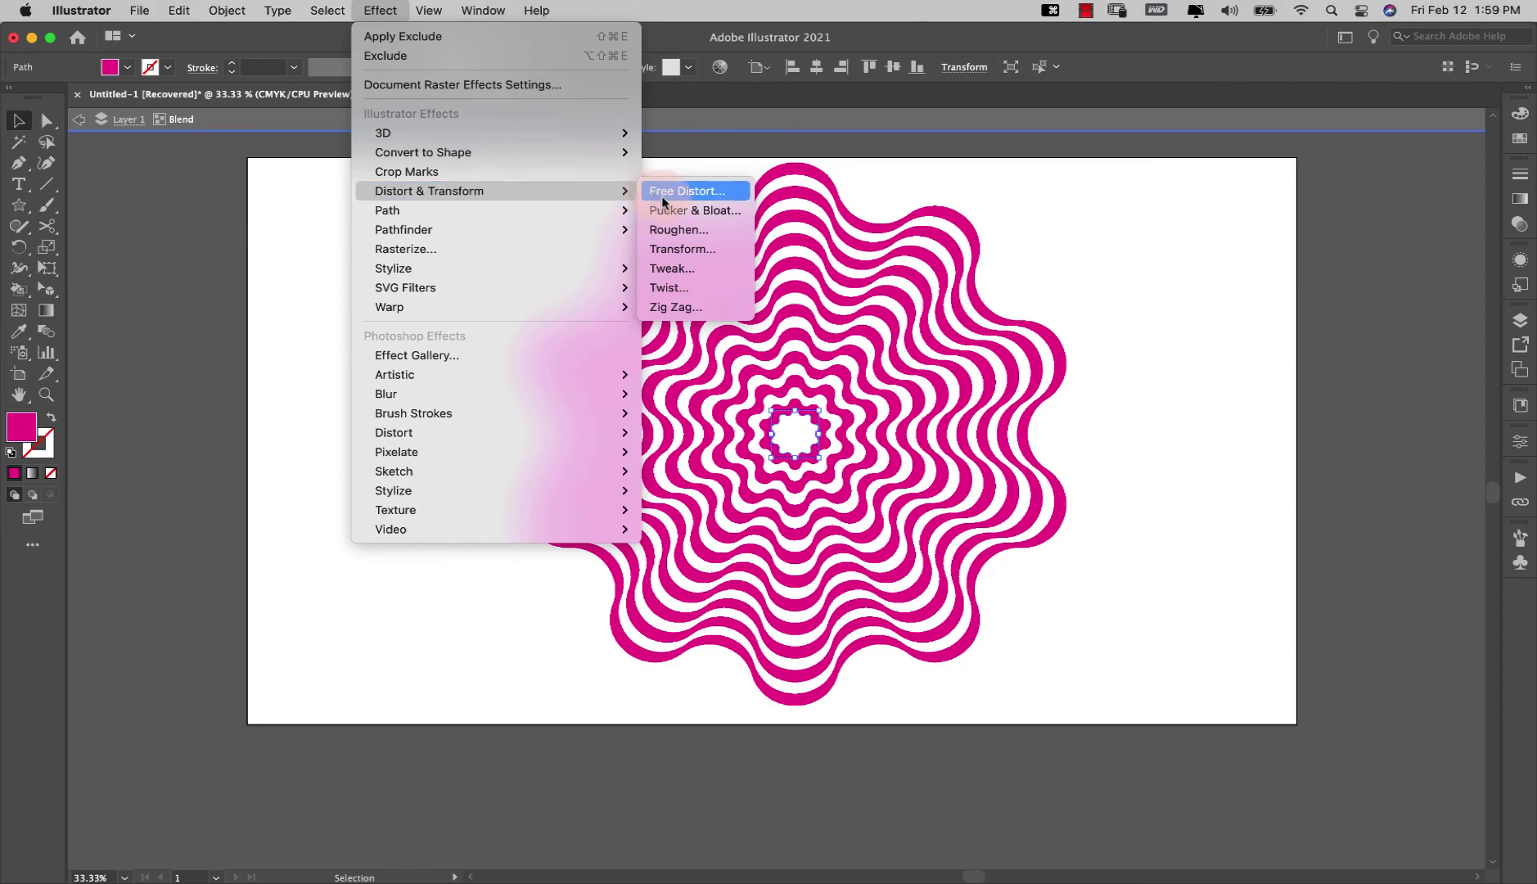
- Open the Transform effect and set its rotate angle to 30°
{"action": "left_click", "coordinate": [680, 250]}
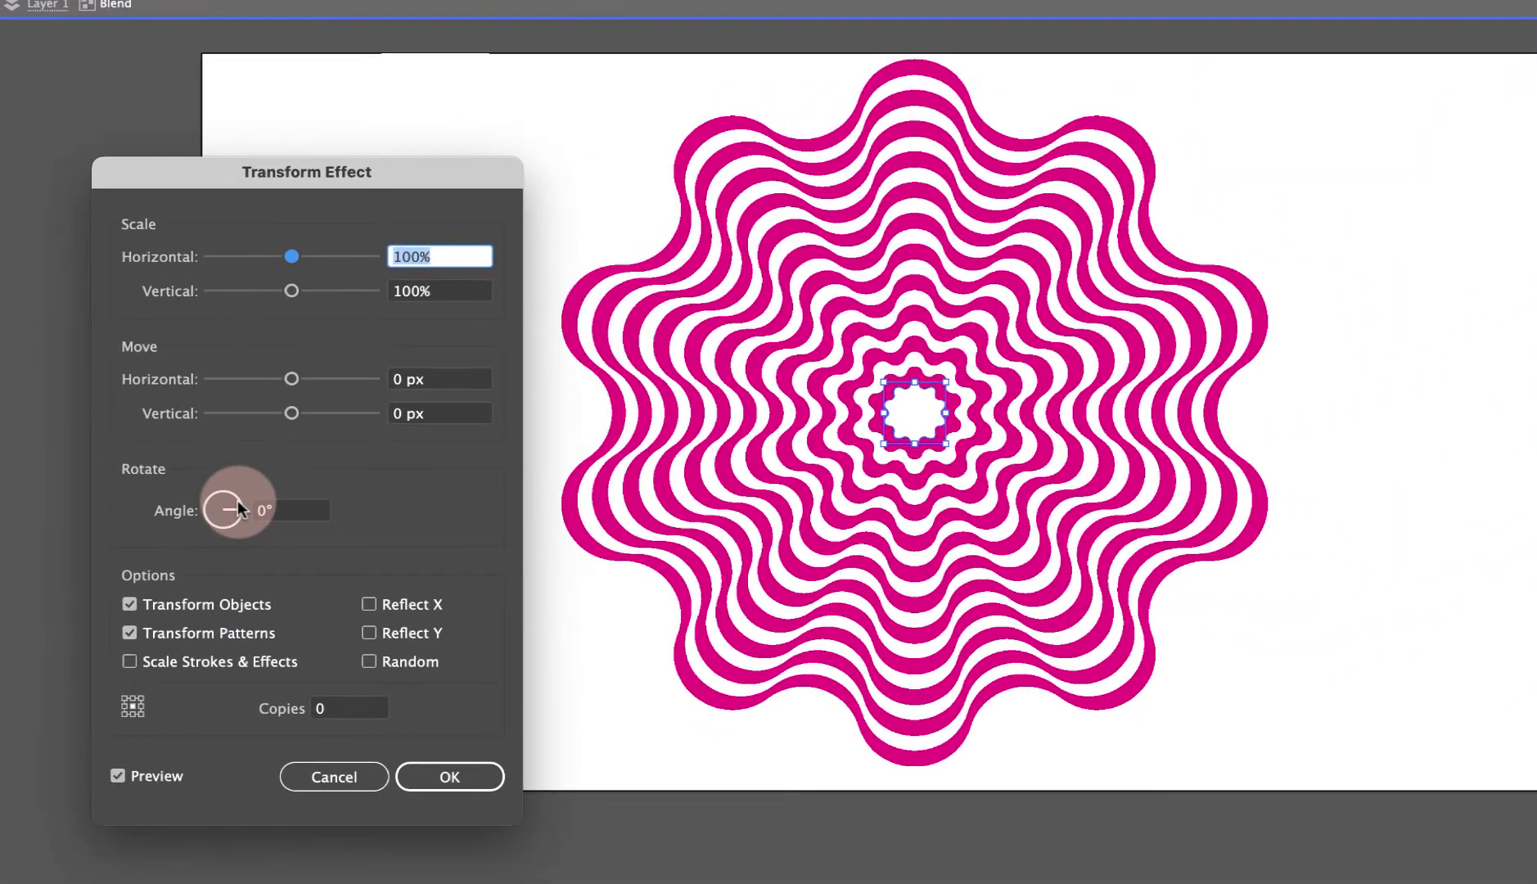
{"action": "left_click", "coordinate": [238, 503]}
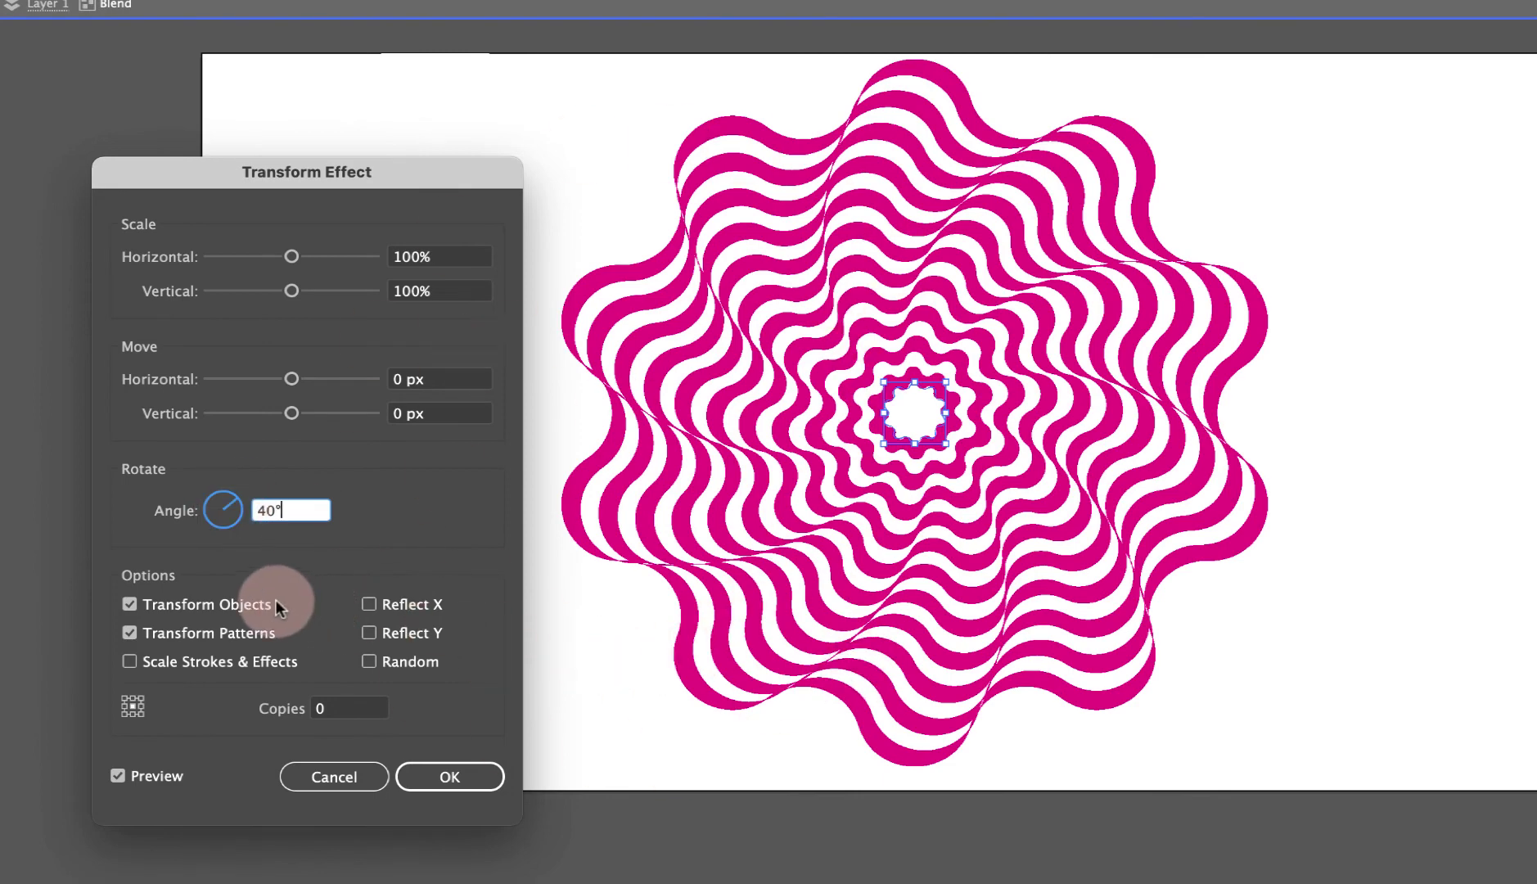
{"action": "left_click", "coordinate": [229, 496]}
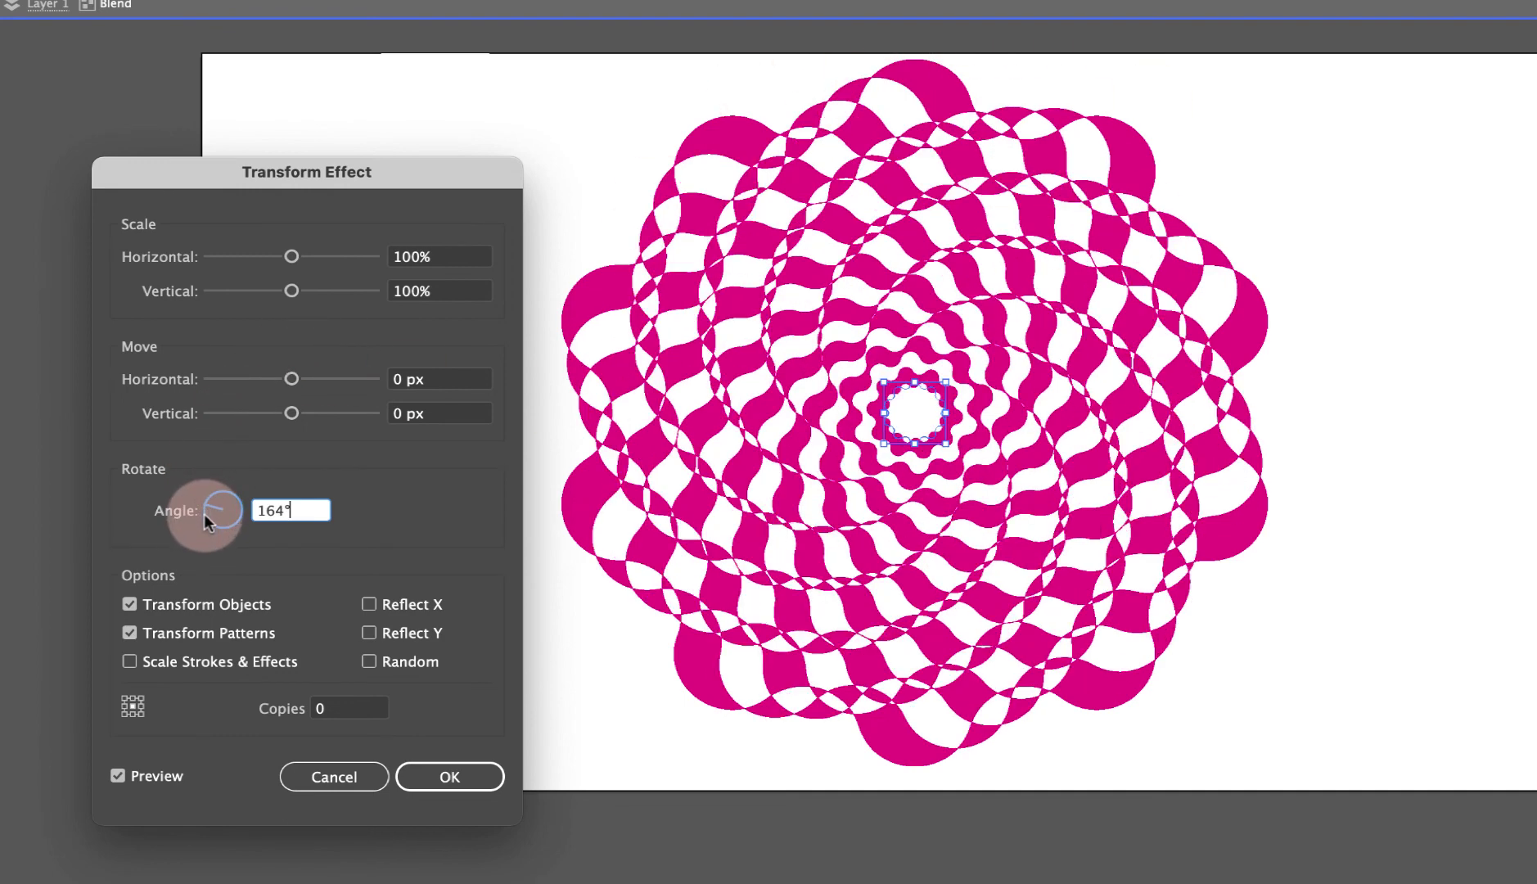
{"action": "left_click_drag", "start_coordinate": [208, 515], "coordinate": [213, 522]}
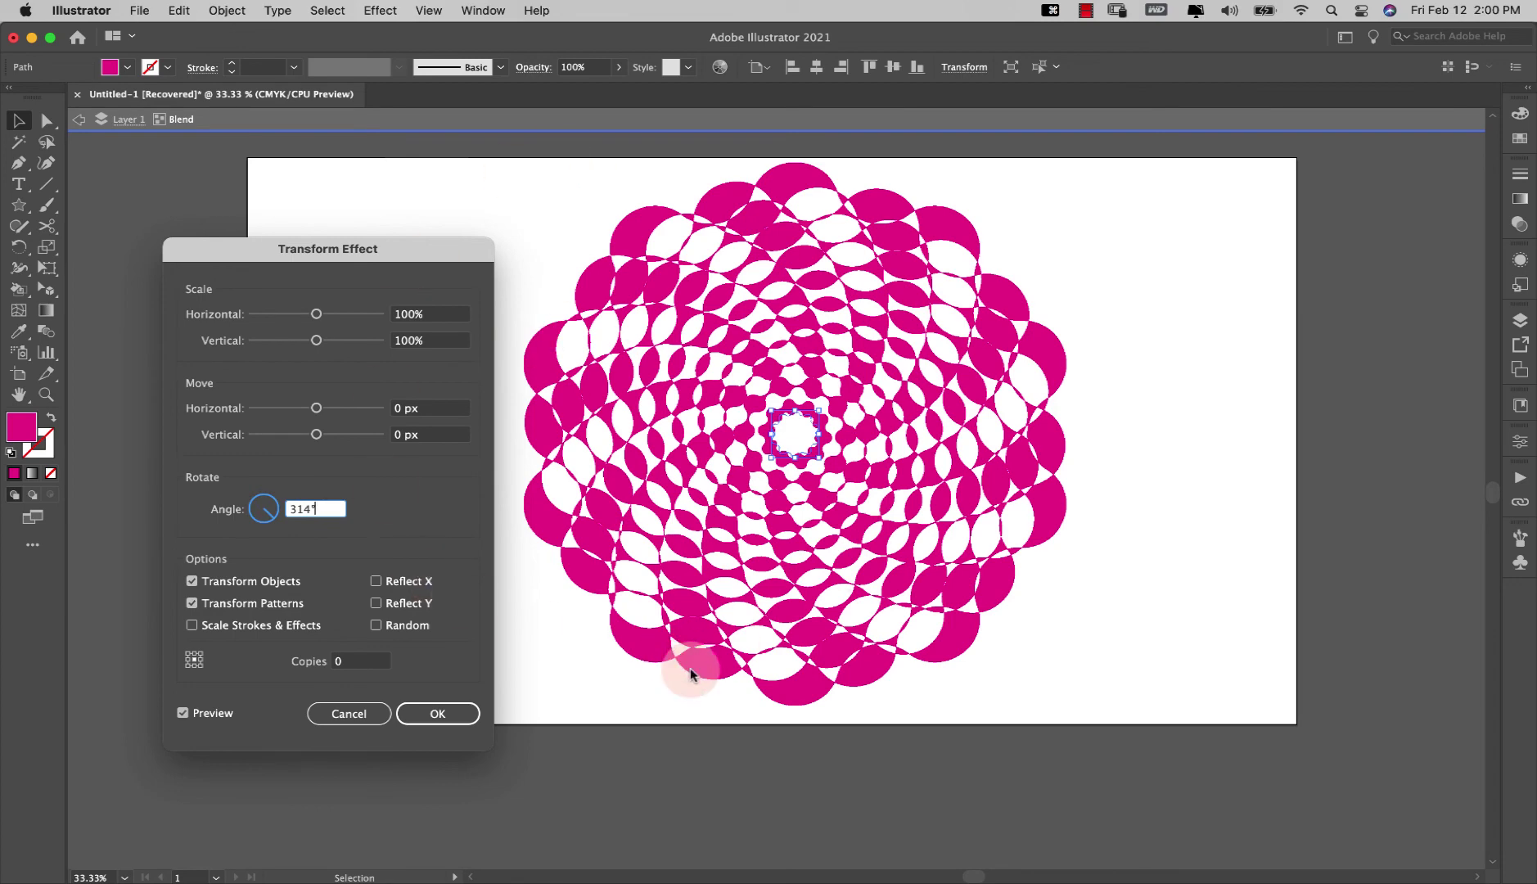
{"action": "mouse_move", "coordinate": [275, 509]}
{"action": "left_mouse_down"}
{"action": "mouse_move", "coordinate": [234, 484]}
{"action": "mouse_move", "coordinate": [274, 473]}
{"action": "mouse_move", "coordinate": [279, 508]}
{"action": "left_mouse_up"}
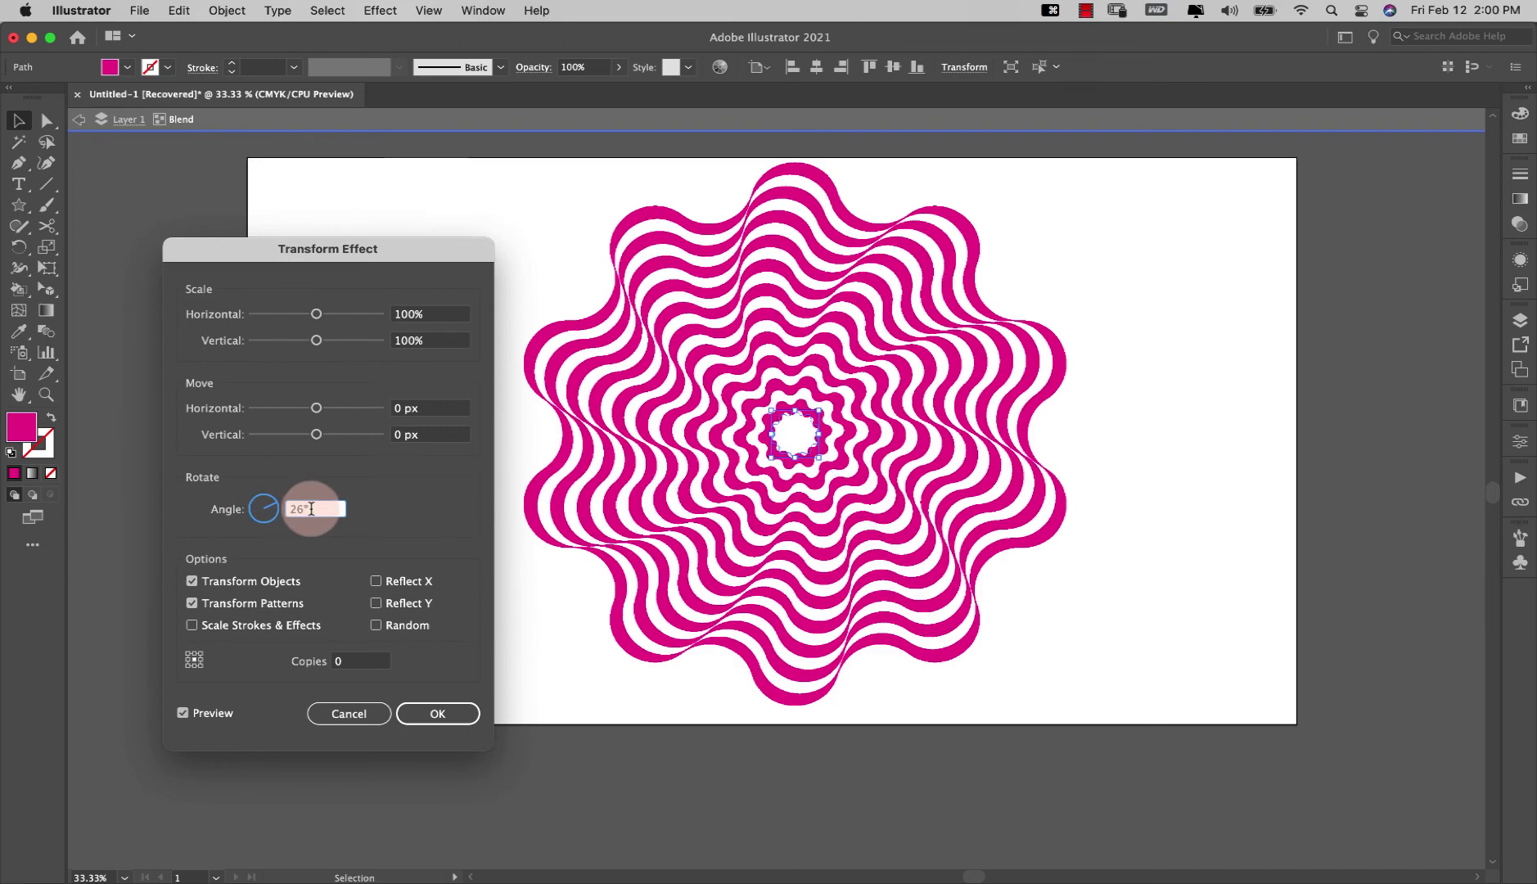
{"action": "left_click_drag", "start_coordinate": [309, 508], "coordinate": [196, 509]}
{"action": "type", "text": "30"}
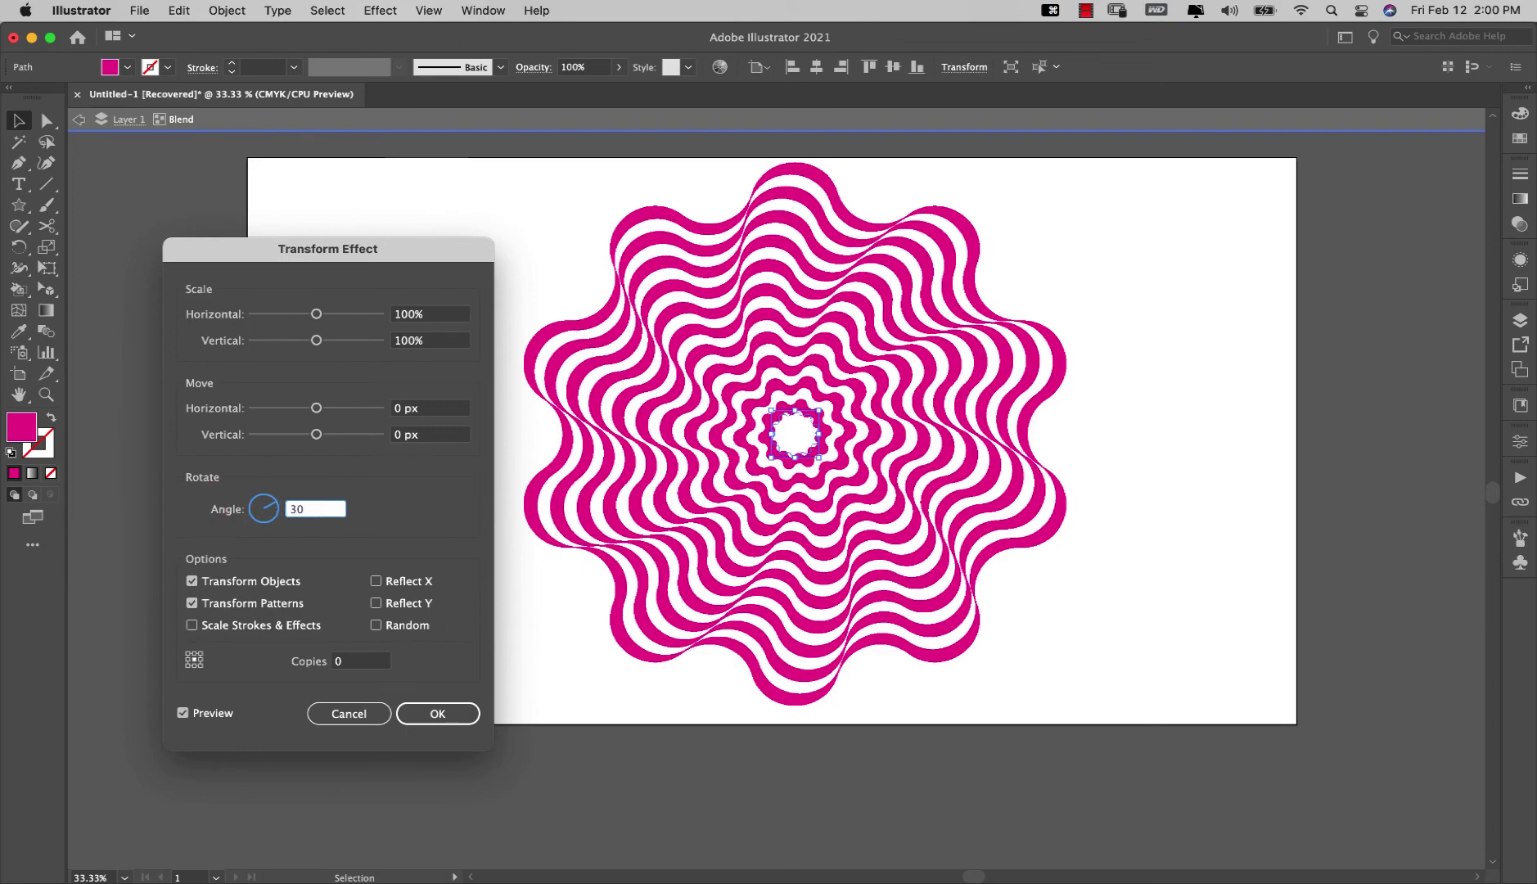
- Apply the 30° rotate effect and drag a corner to resize the striped flower
{"action": "left_click", "coordinate": [439, 712]}
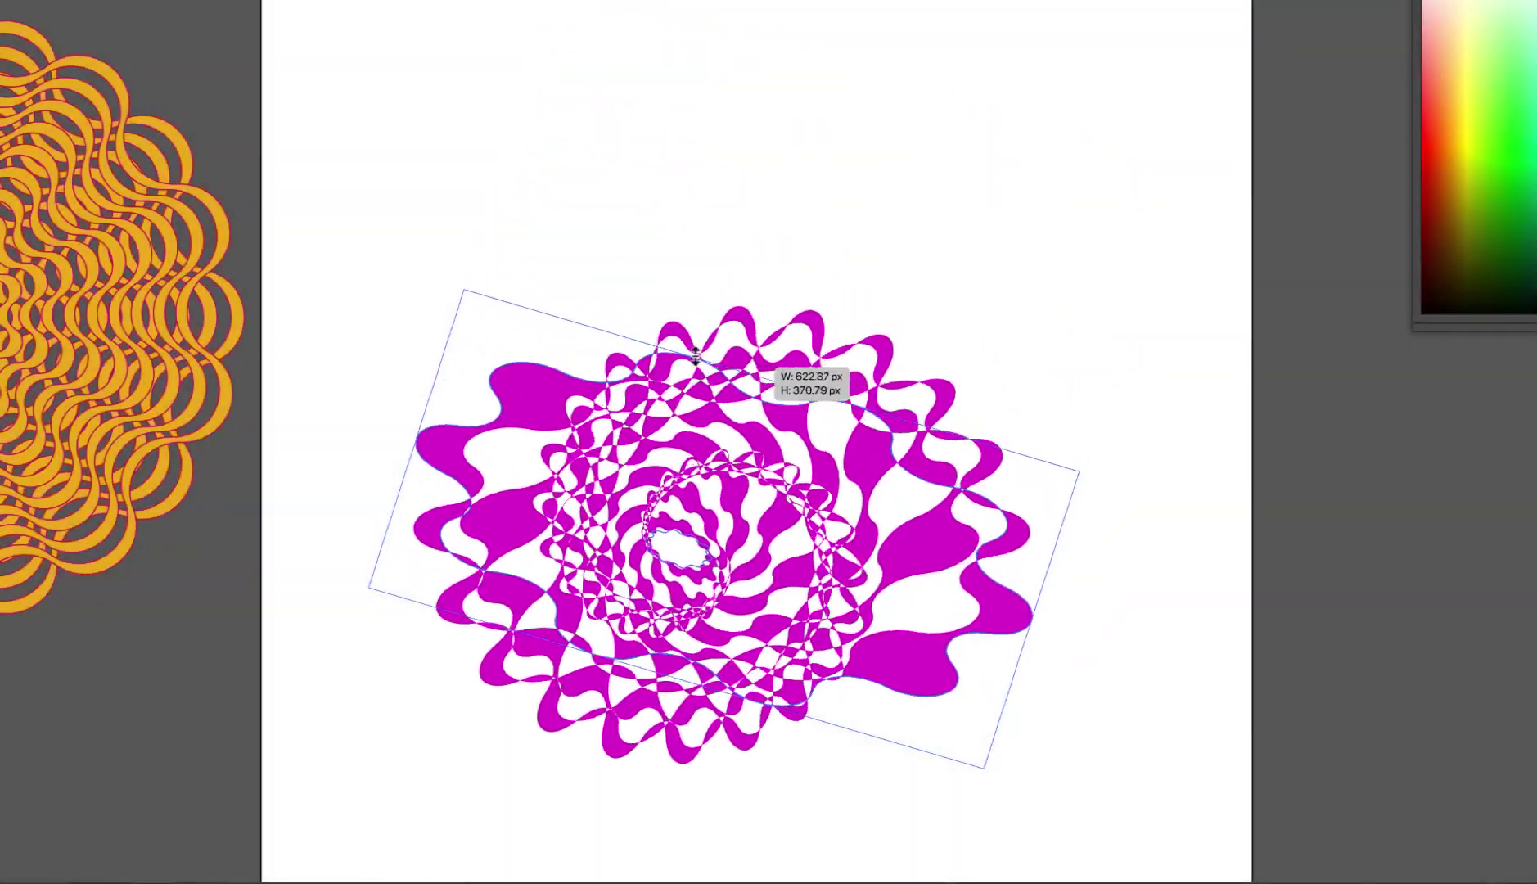
{"action": "left_click_drag", "start_coordinate": [732, 385], "coordinate": [678, 527]}
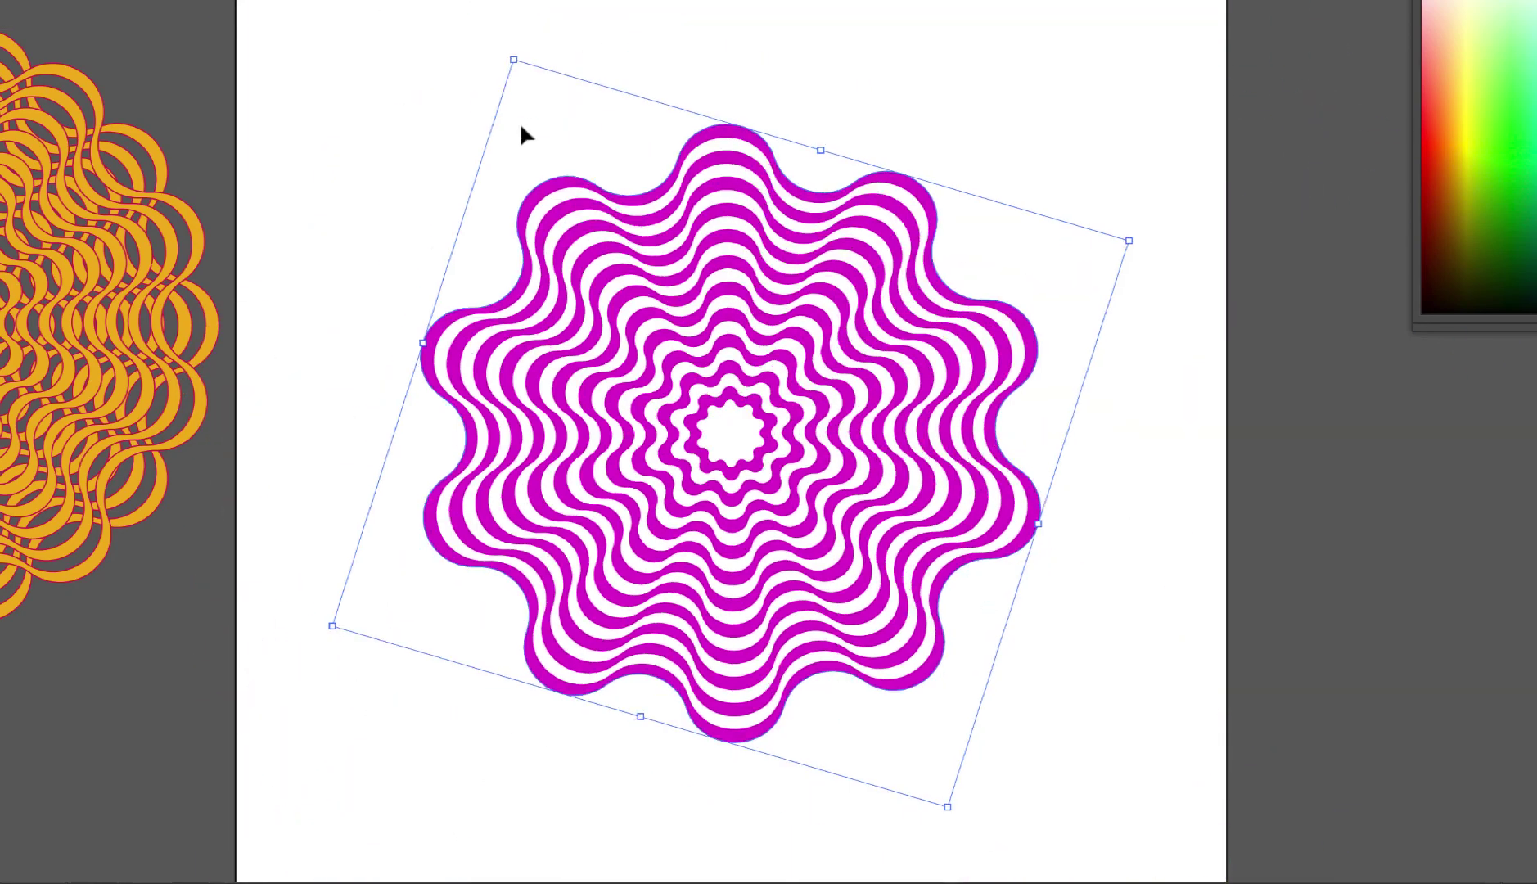
- Reshape the live corners until the wavy lobes become sharp star points, and nudge the shape down-left
{"action": "mouse_move", "coordinate": [721, 144]}
{"action": "left_mouse_down"}
{"action": "mouse_move", "coordinate": [737, 261]}
{"action": "mouse_move", "coordinate": [885, 7]}
{"action": "left_mouse_up"}
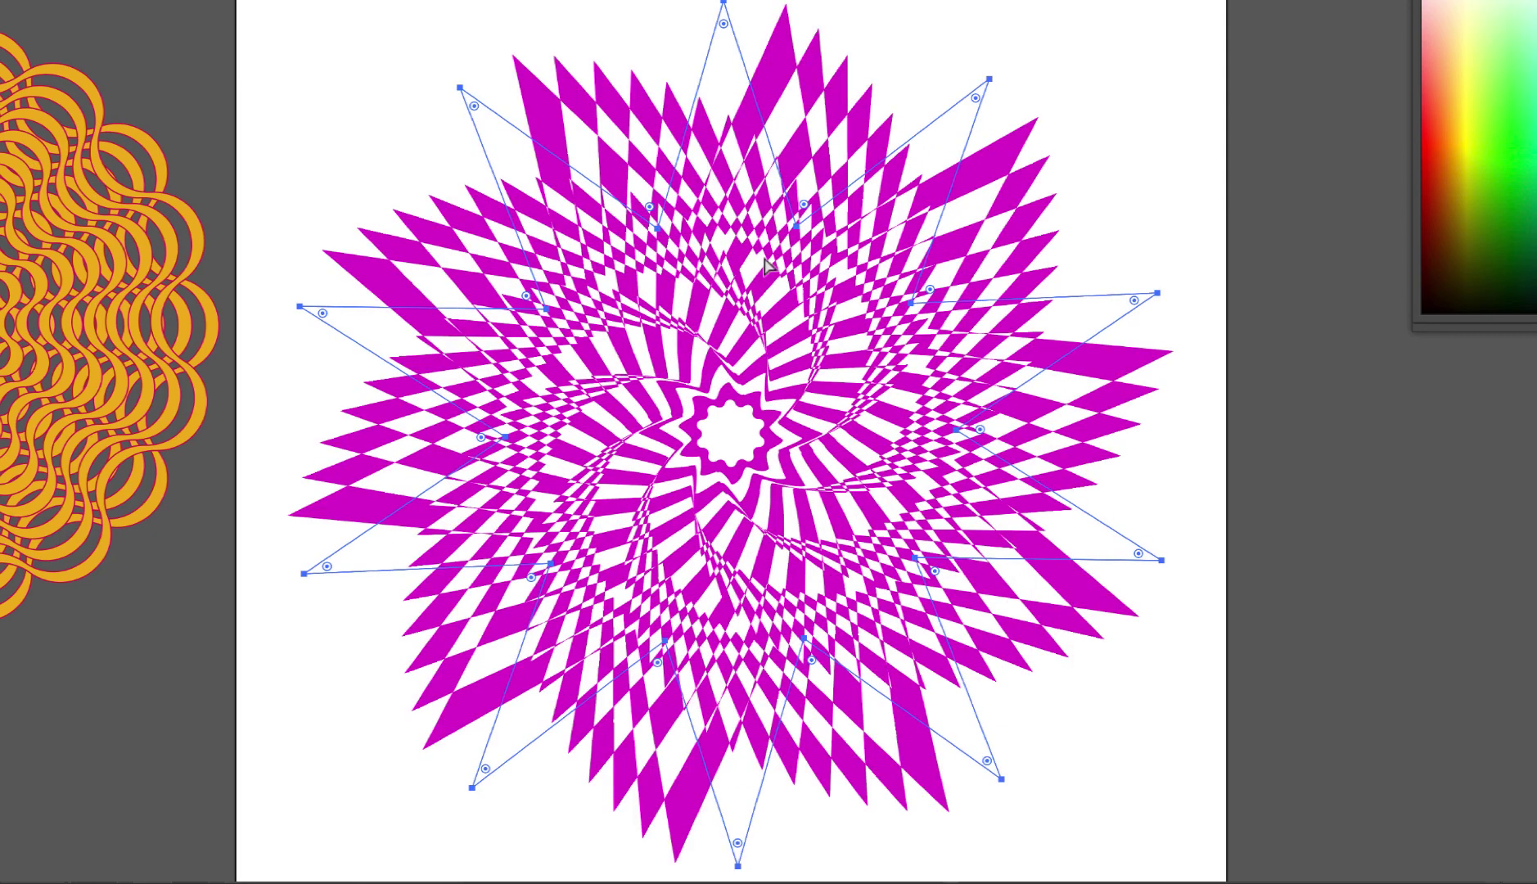
{"action": "mouse_move", "coordinate": [851, 164]}
{"action": "left_mouse_down"}
{"action": "mouse_move", "coordinate": [834, 147]}
{"action": "mouse_move", "coordinate": [852, 106]}
{"action": "left_mouse_up"}
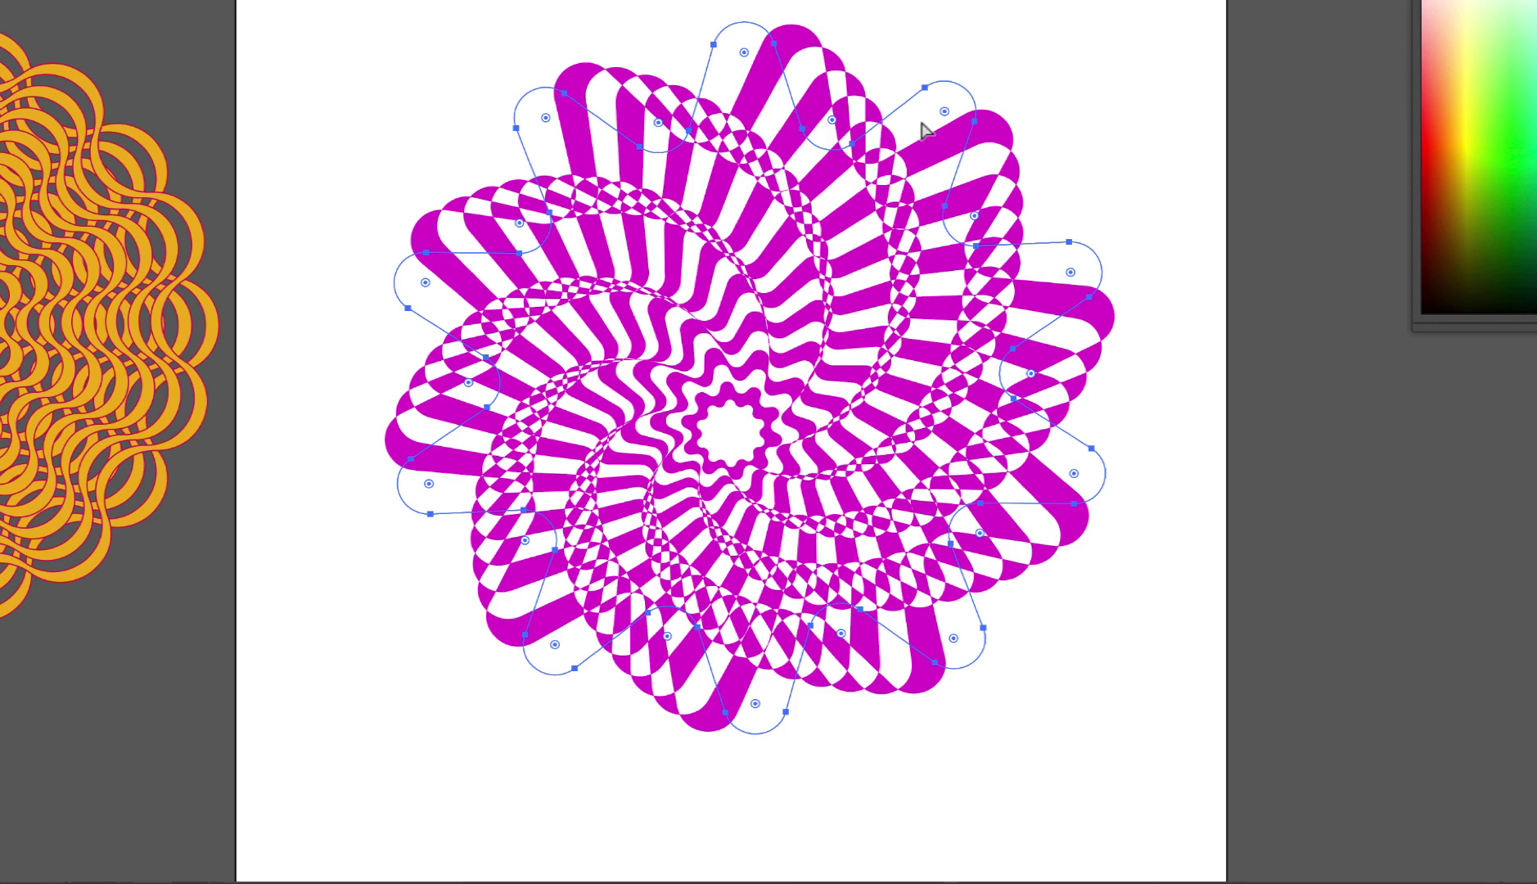
{"action": "left_click_drag", "start_coordinate": [923, 131], "coordinate": [995, 35]}
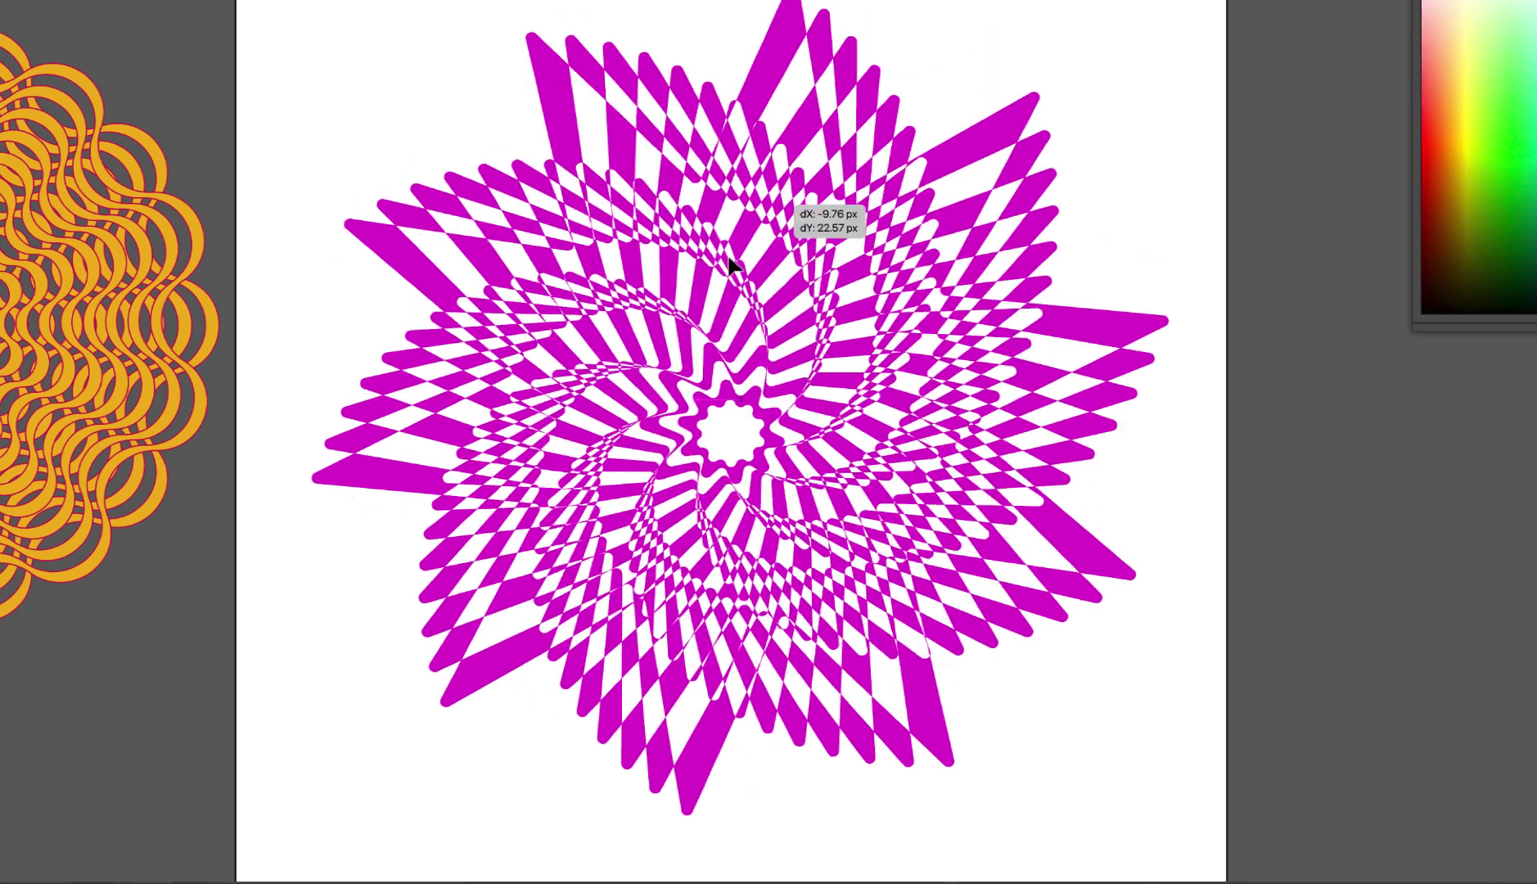